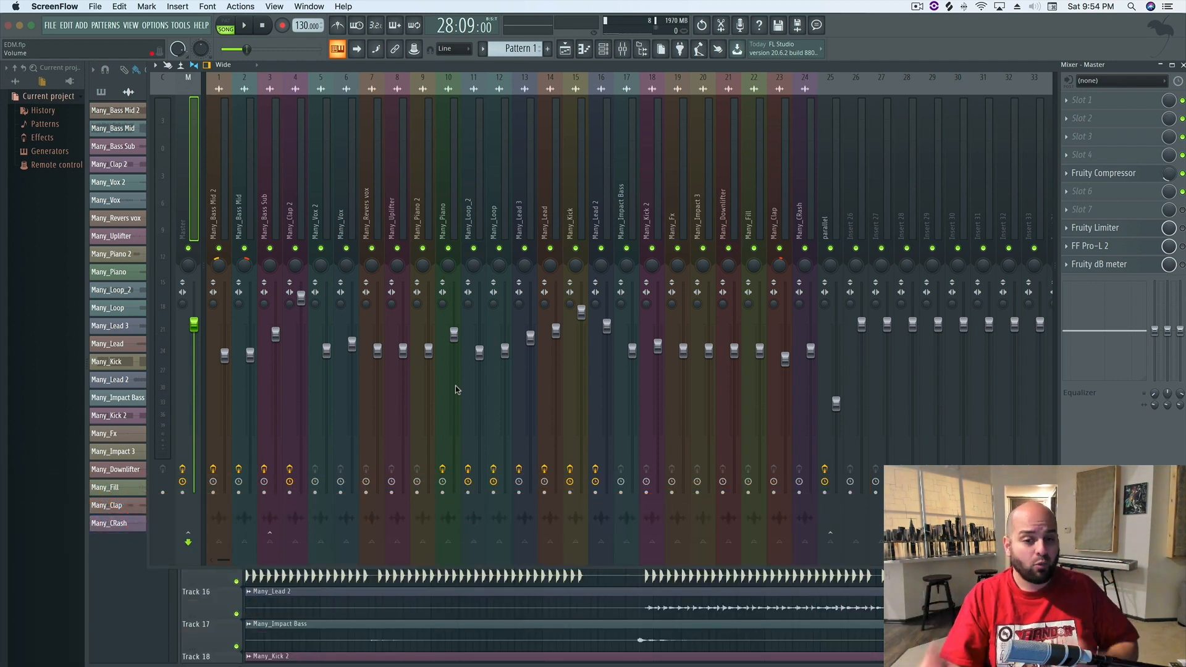
Step: Play back the mix from bar 28 to hear the current master, and stop playback
key(super+s)
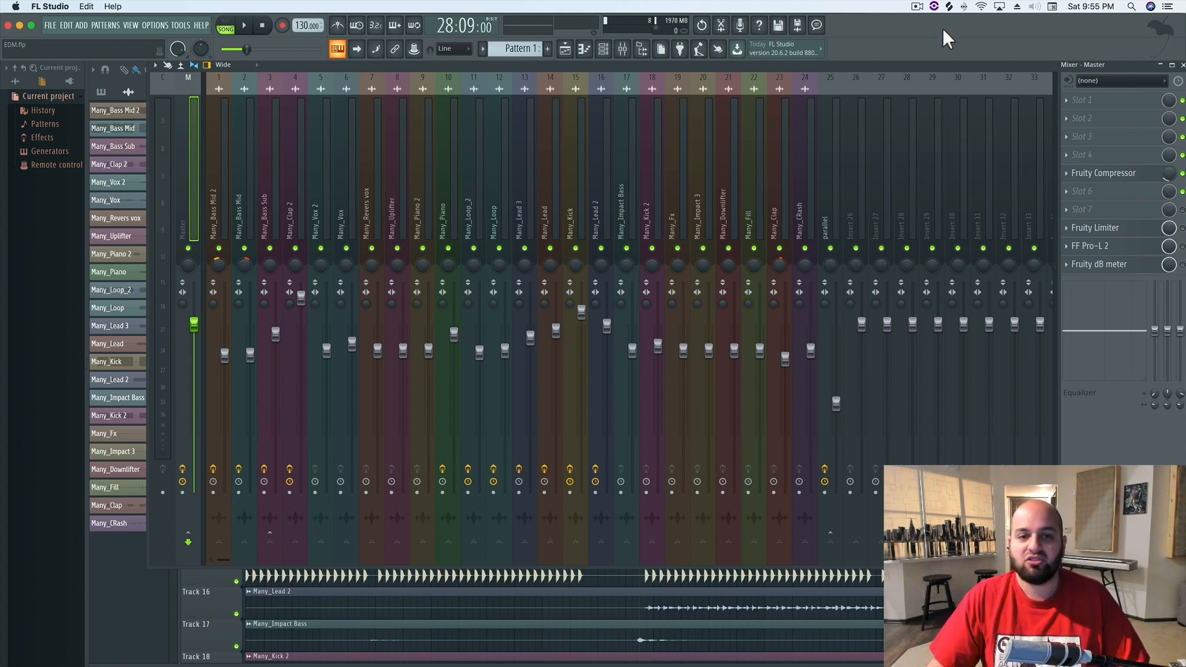
key(space)
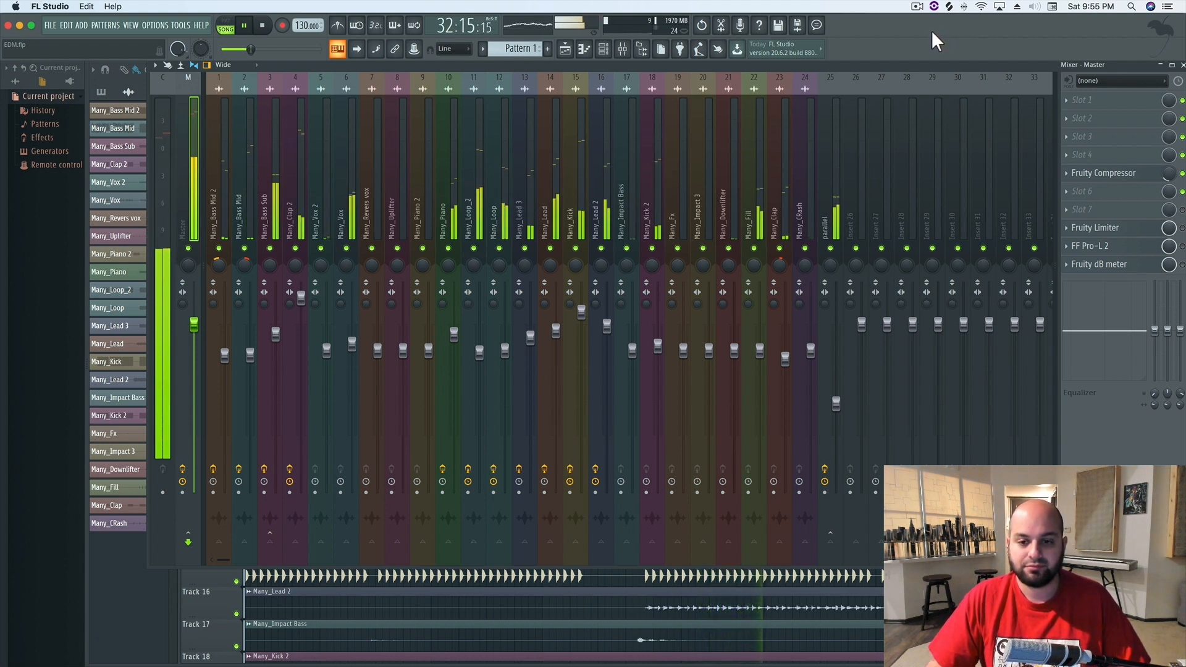
key(space)
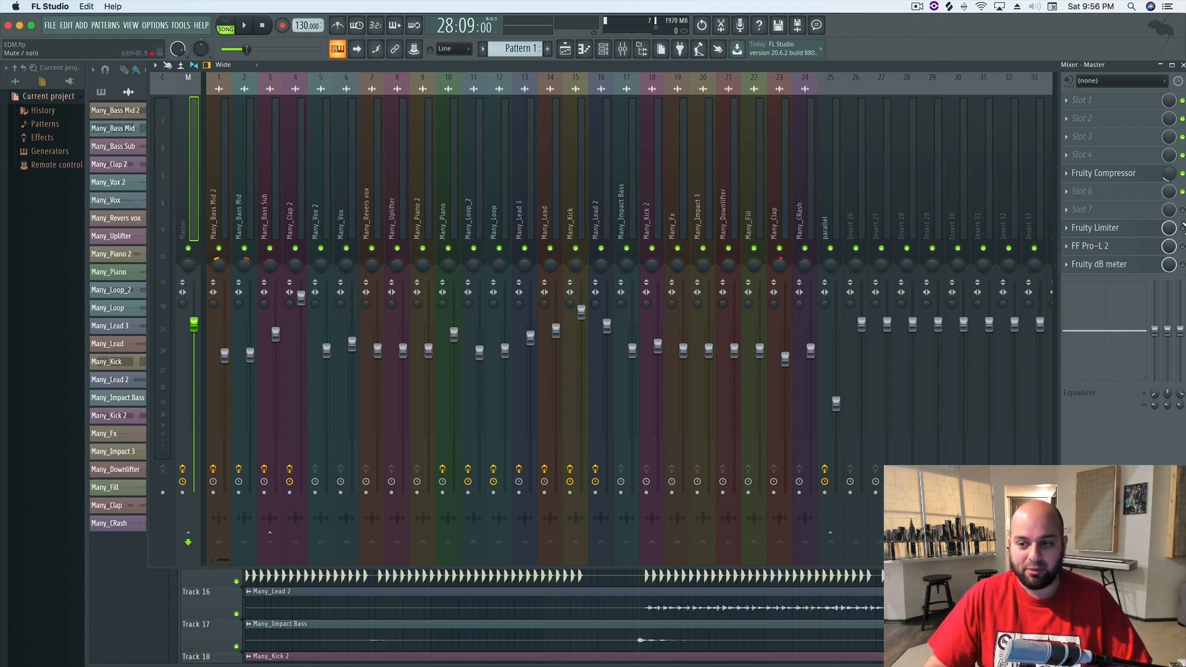
Step: Open the Fruity Limiter on the Master track and try its ceiling control
click(1158, 227)
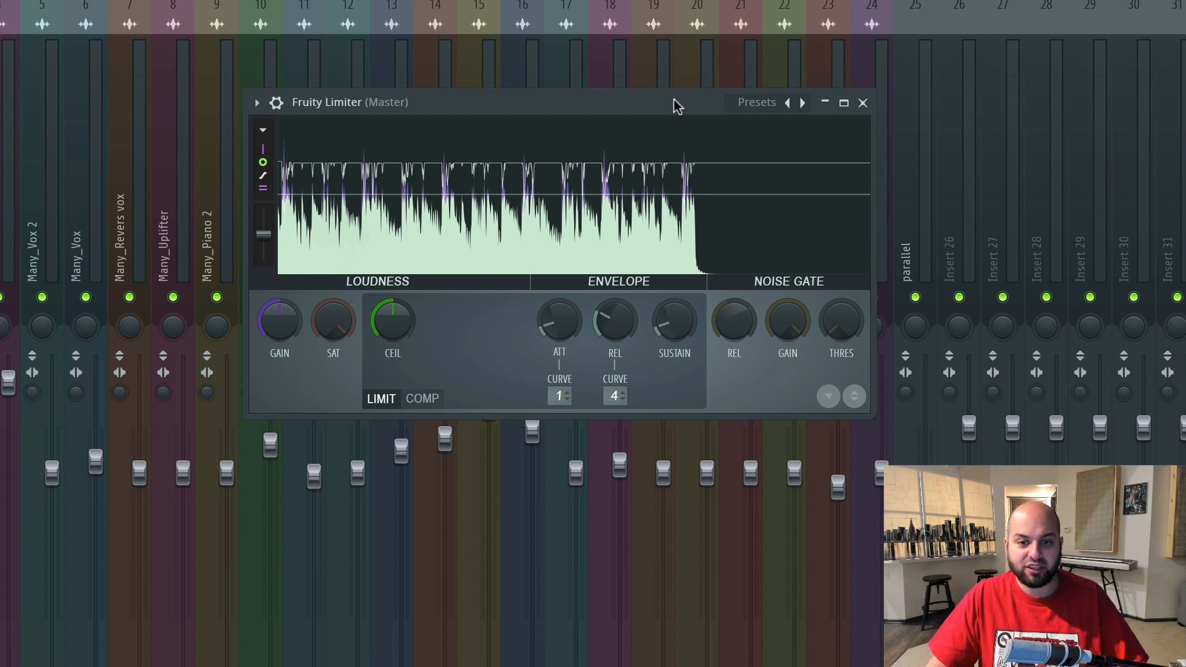
mouse_move(675, 105)
mouse_down()
mouse_move(662, 116)
mouse_move(672, 103)
mouse_up()
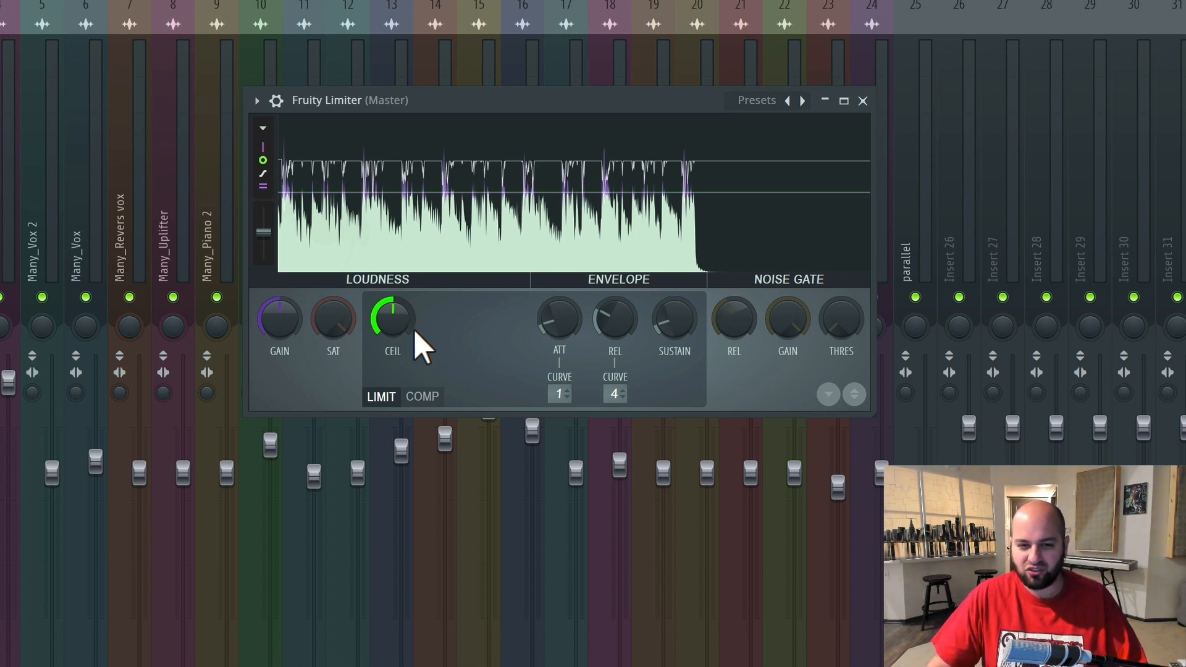
mouse_move(400, 317)
mouse_down()
mouse_move(400, 291)
mouse_move(399, 321)
mouse_up()
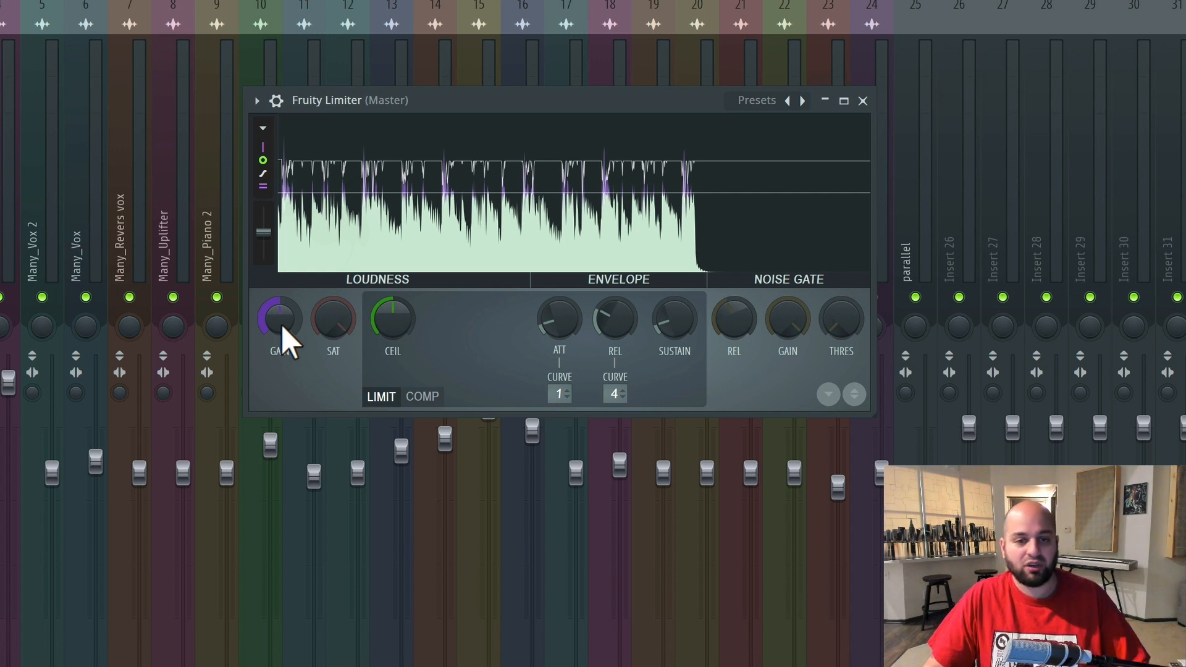
Step: Raise the limiter's input gain while auditioning the mix, pulling back from the most extreme setting
key(space)
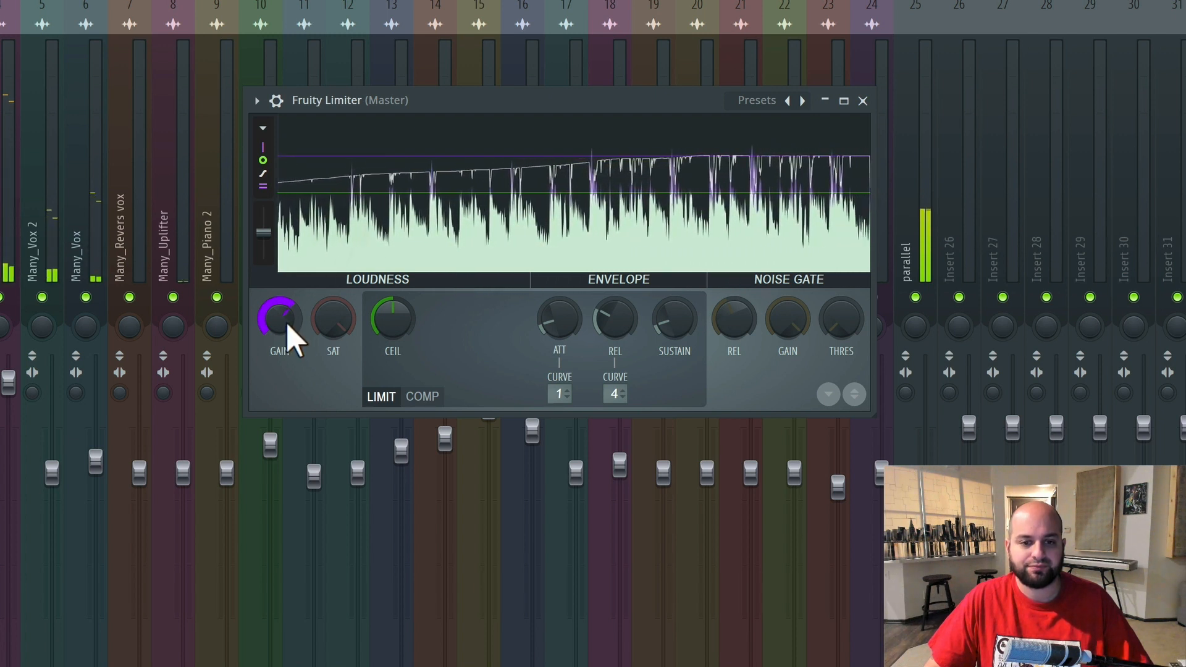
key(space)
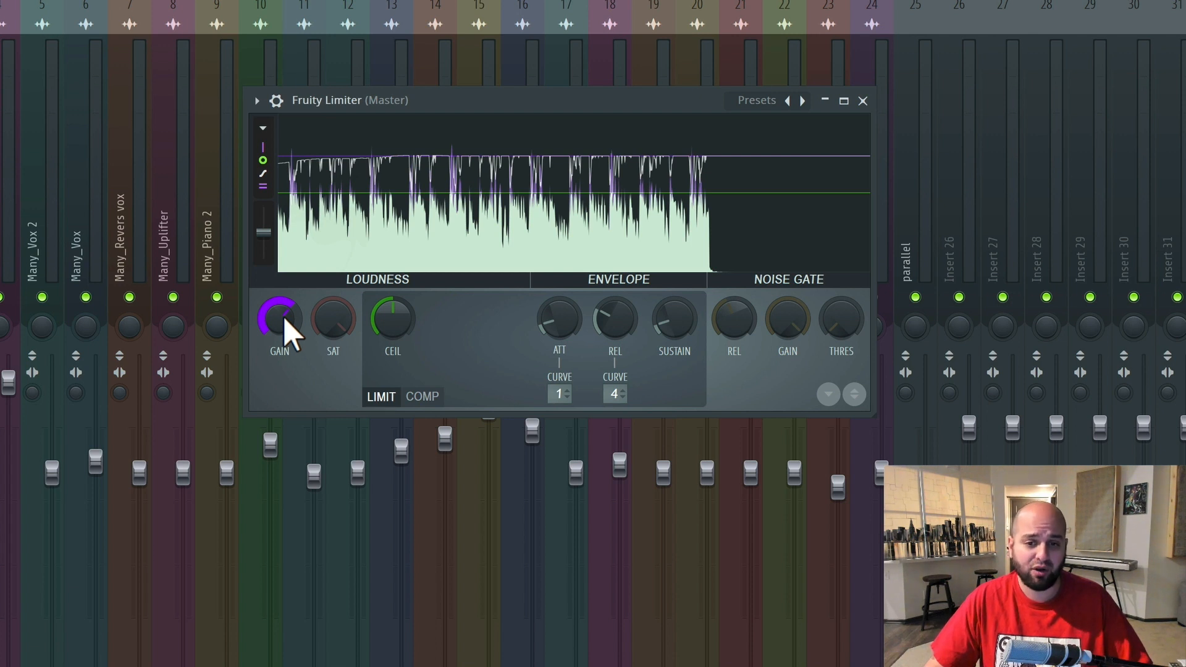
key(space)
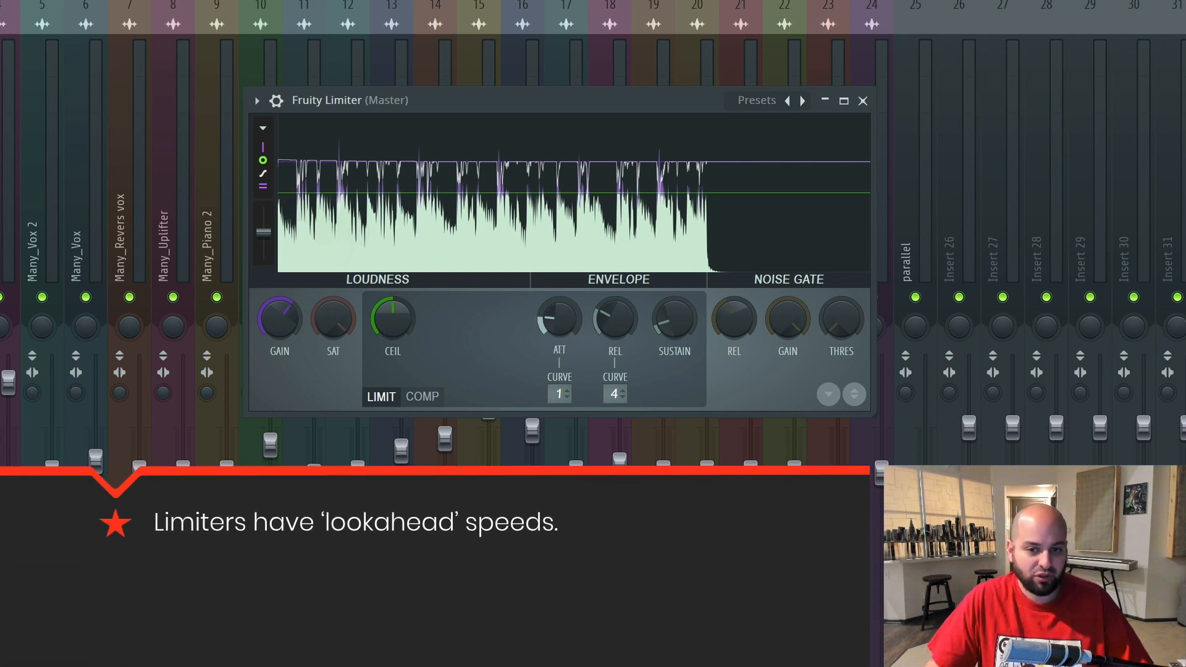
Step: Audition the limiter's attack at its minimum and at a much longer time, settling on a fairly short attack
mouse_move(559, 318)
mouse_down()
mouse_move(559, 295)
mouse_move(560, 340)
mouse_up()
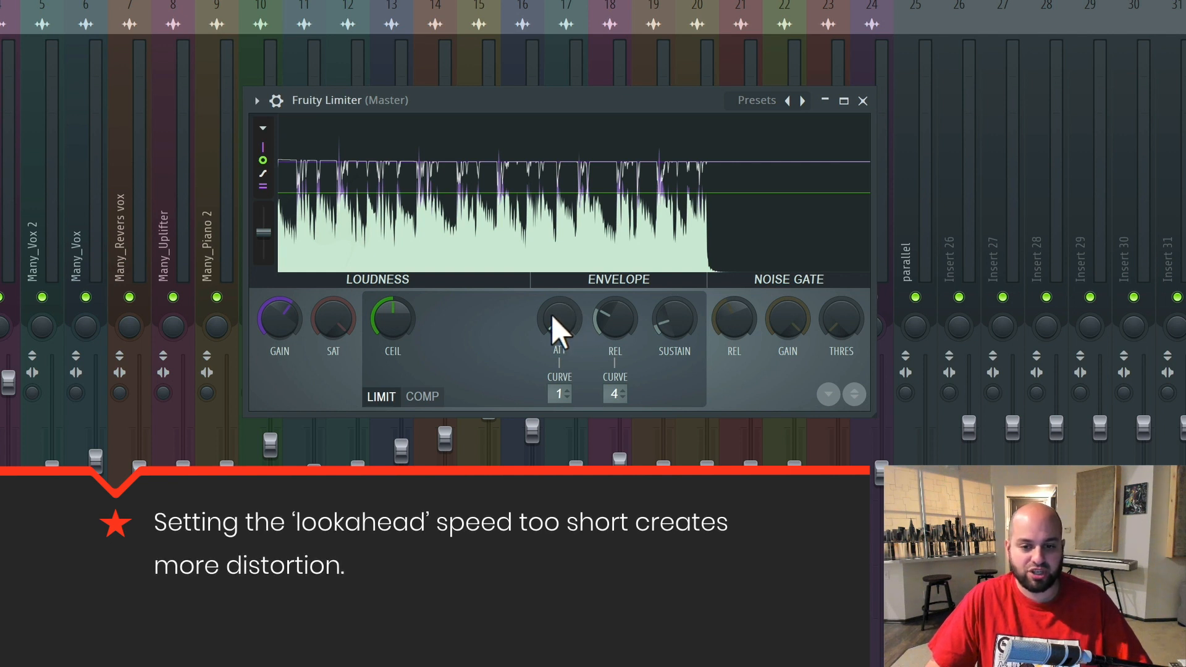
key(space)
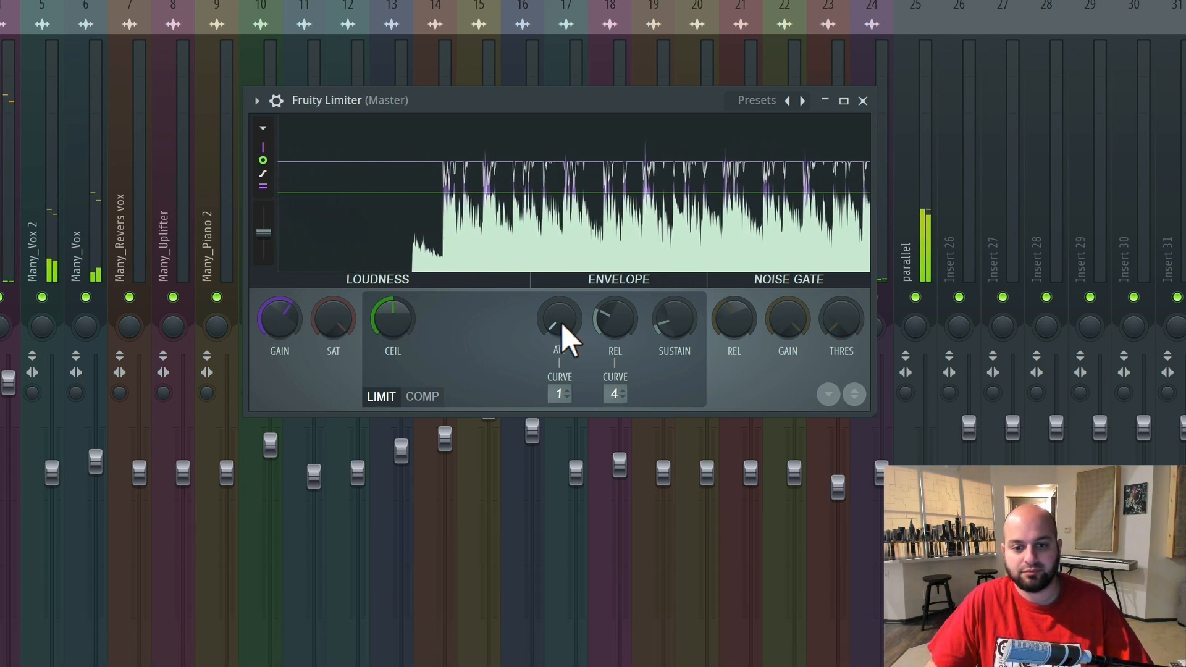
key(space)
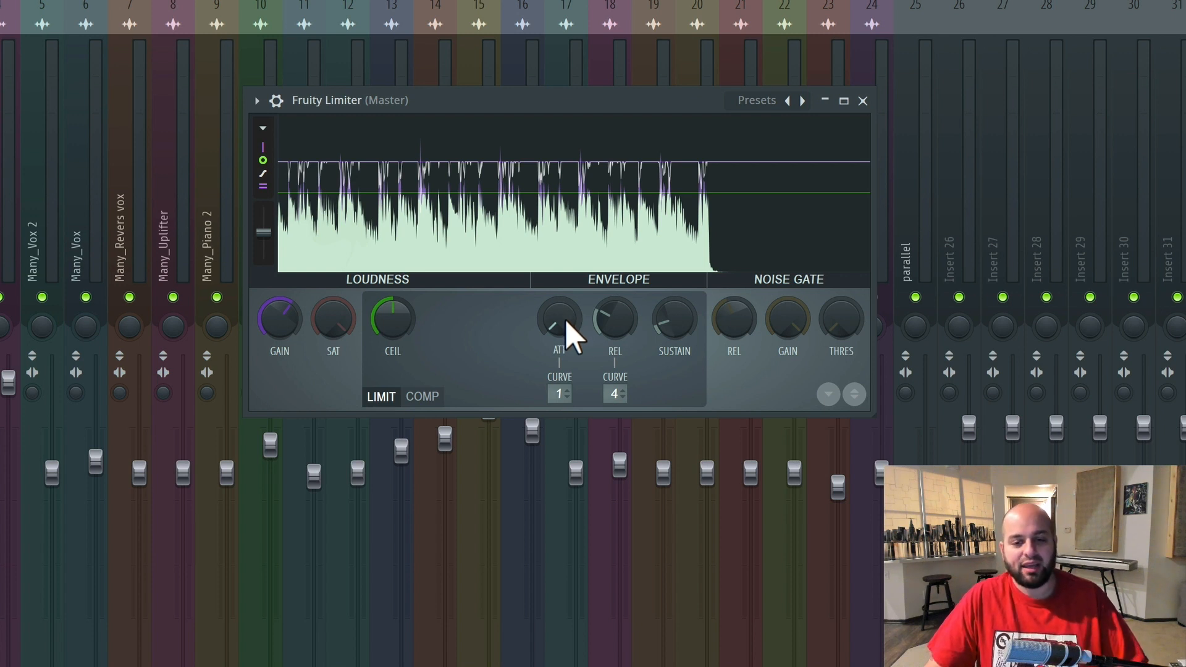
drag(565, 320, 565, 294)
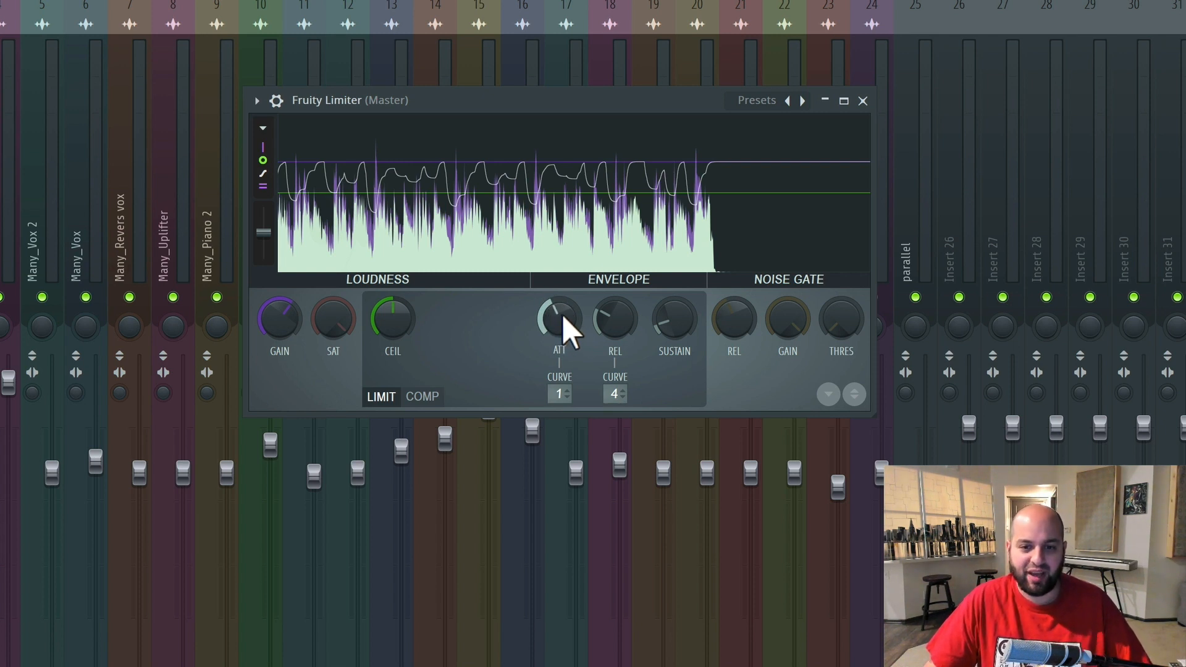
mouse_move(562, 313)
mouse_down()
mouse_move(564, 328)
mouse_move(571, 309)
mouse_up()
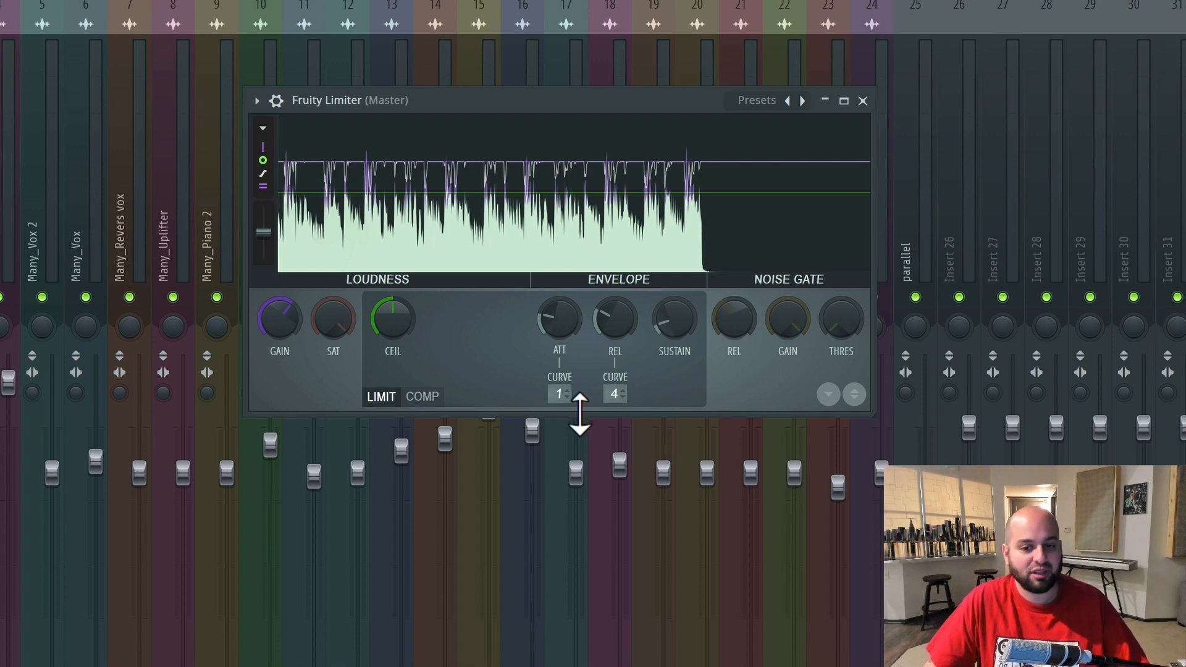
Step: Compare attack curves 1 and 8 during playback, and set the limiter's attack curve to 5
key(space)
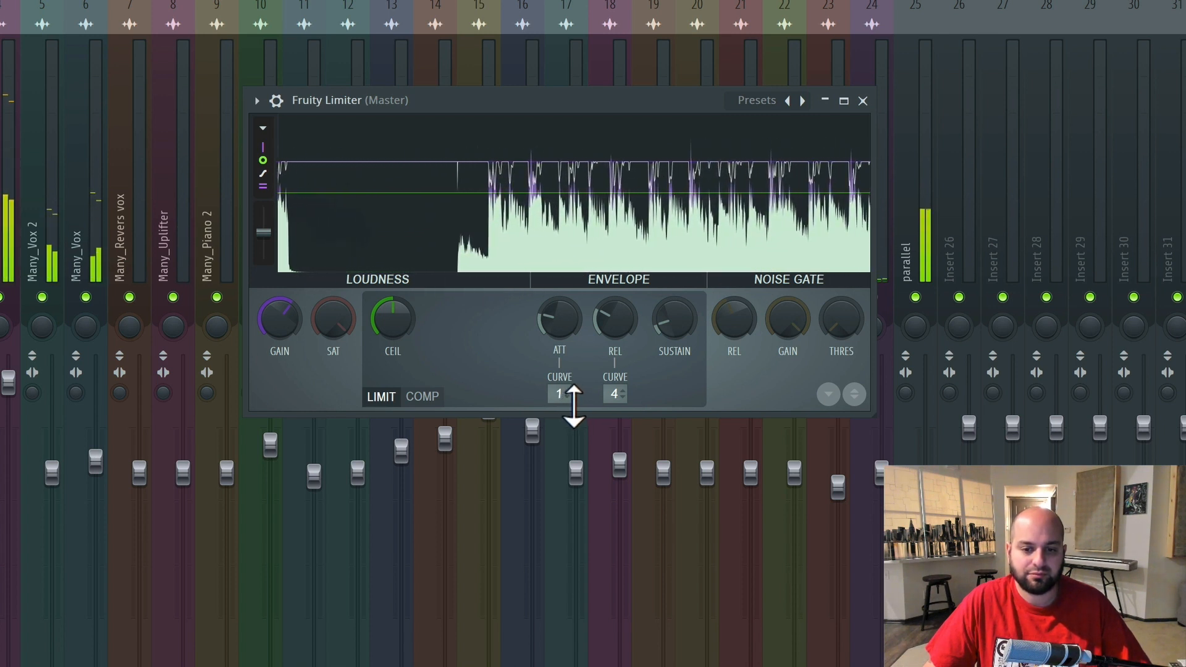
drag(574, 401, 574, 371)
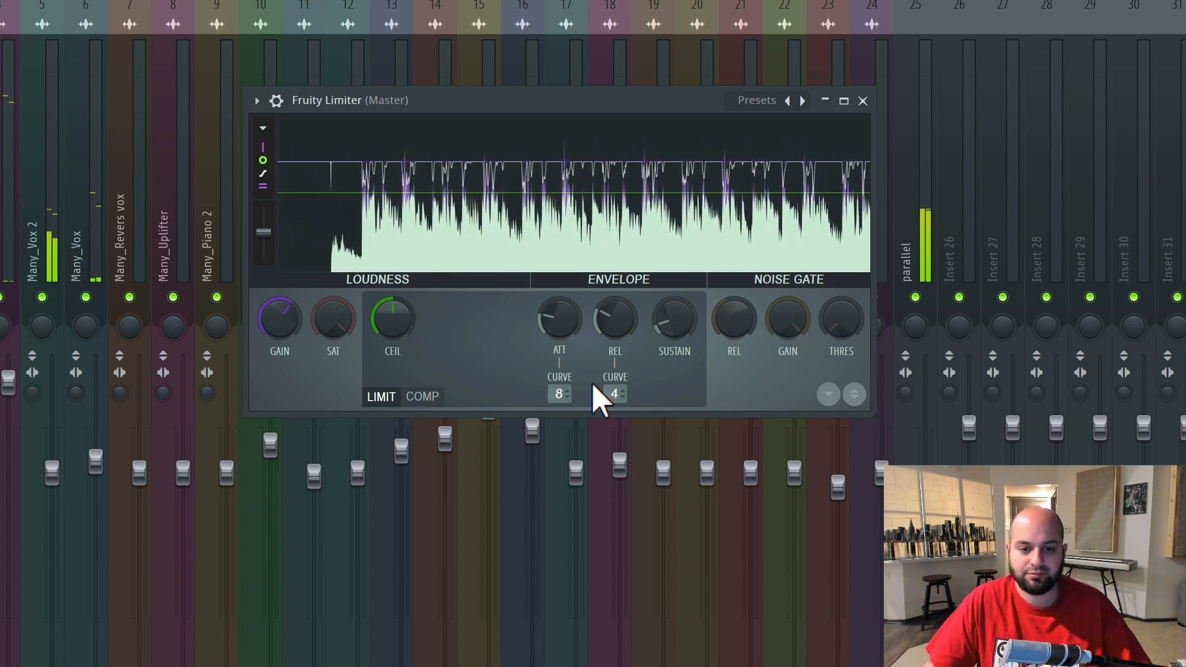
mouse_move(560, 396)
mouse_down()
mouse_move(561, 413)
mouse_move(563, 401)
mouse_up()
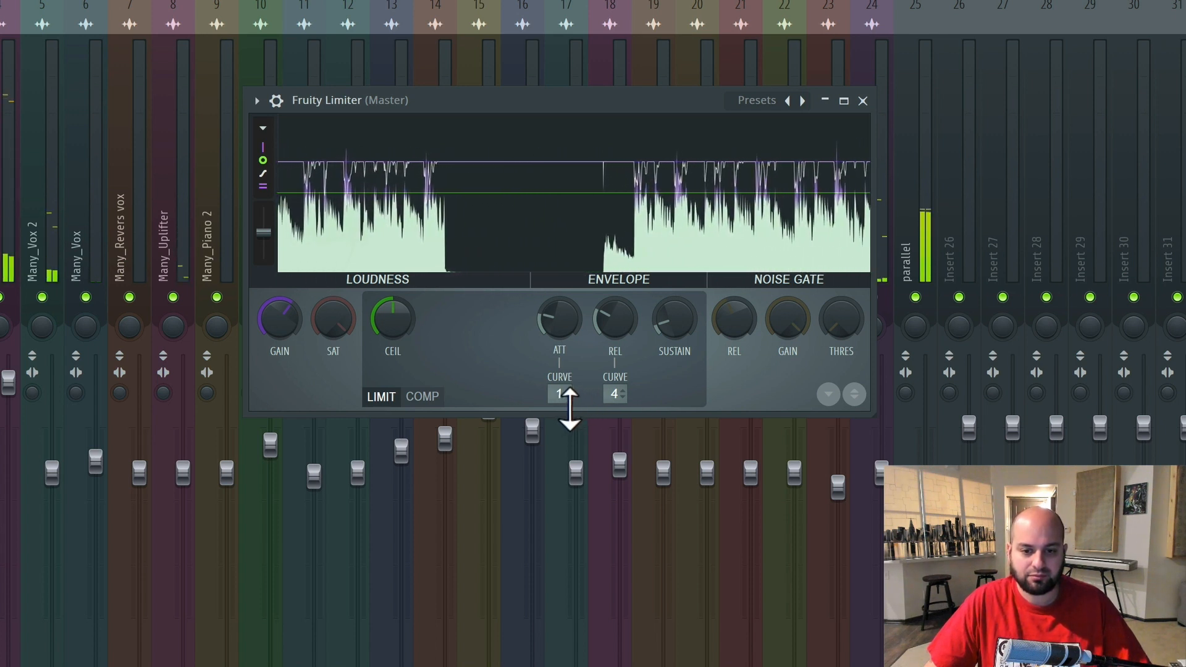
drag(560, 394, 560, 364)
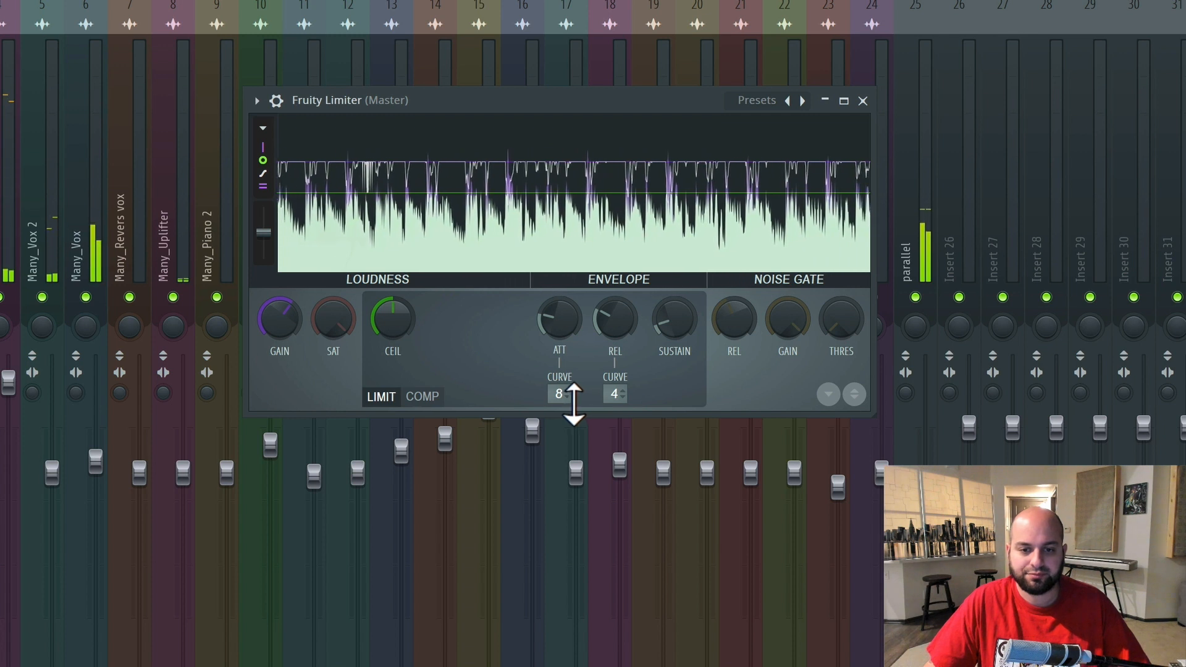
key(space)
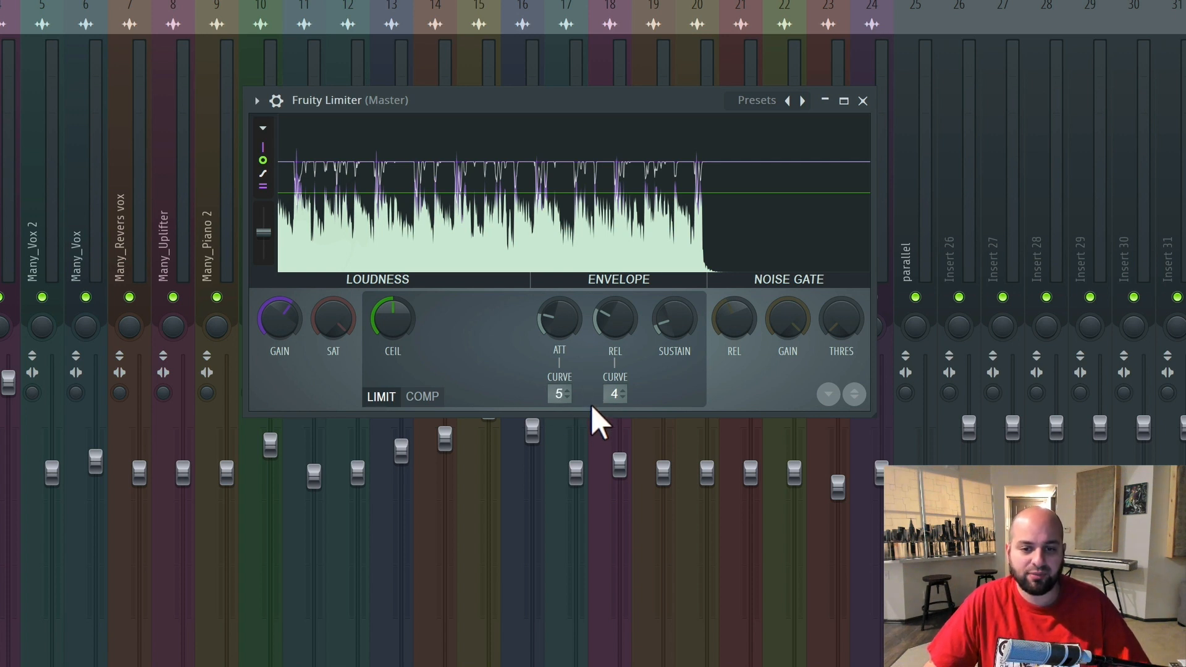
key(space)
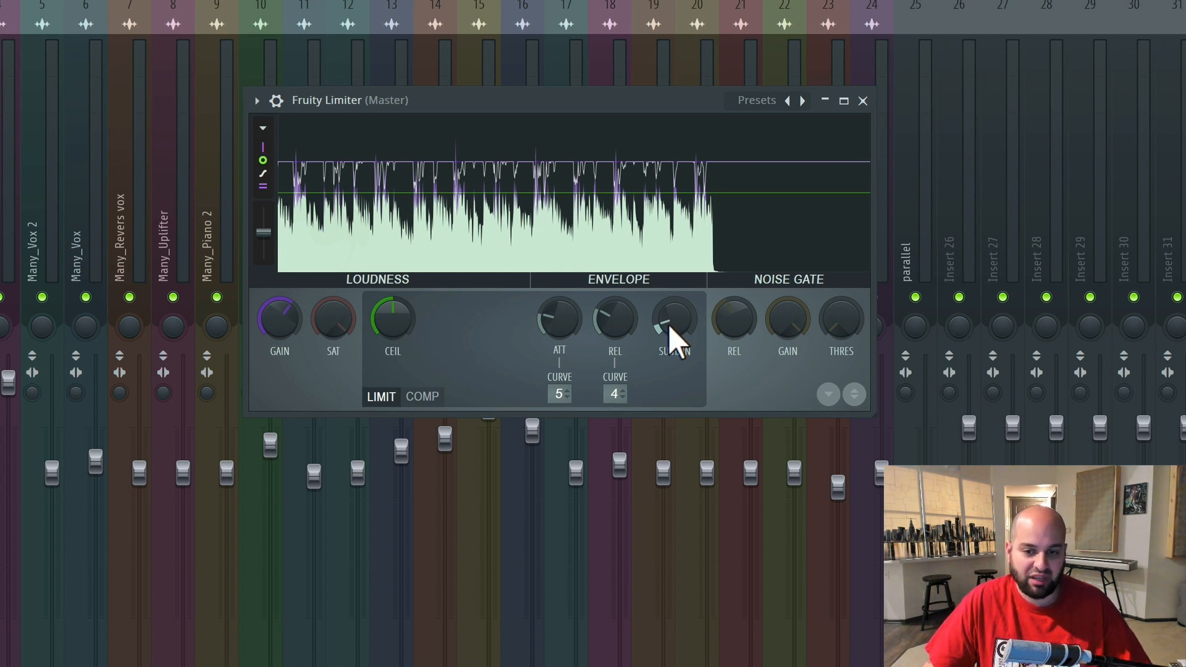
Step: Try high sustain settings on the limiter during playback, and return sustain to its minimum
drag(674, 324, 675, 317)
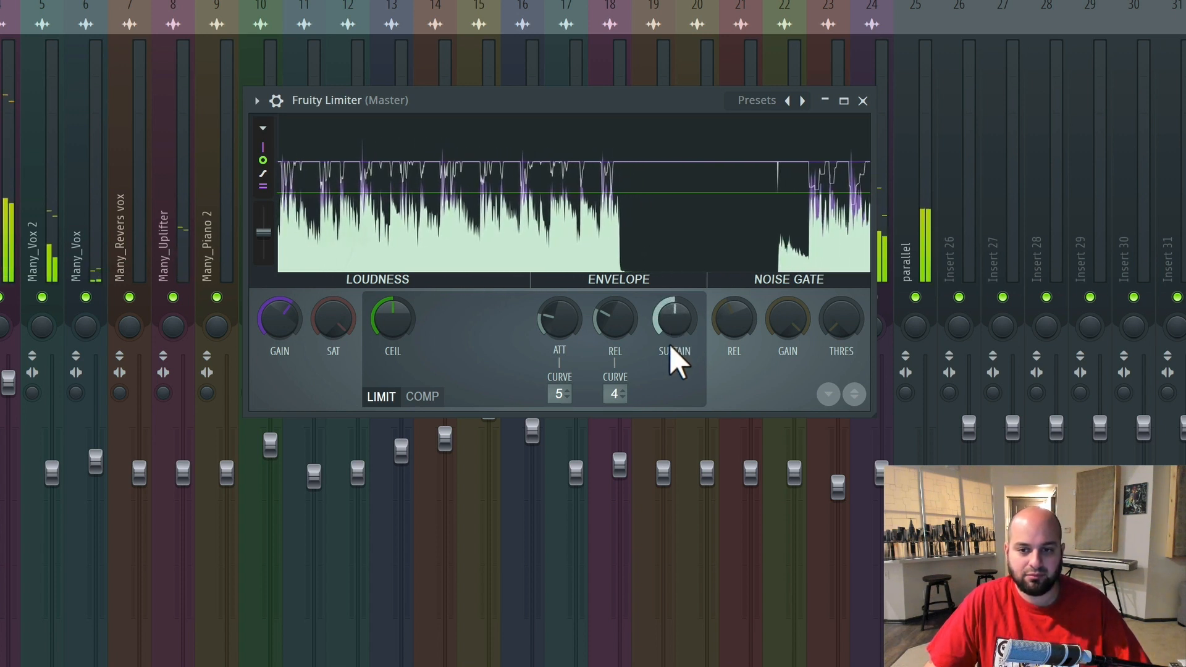
drag(669, 332, 670, 312)
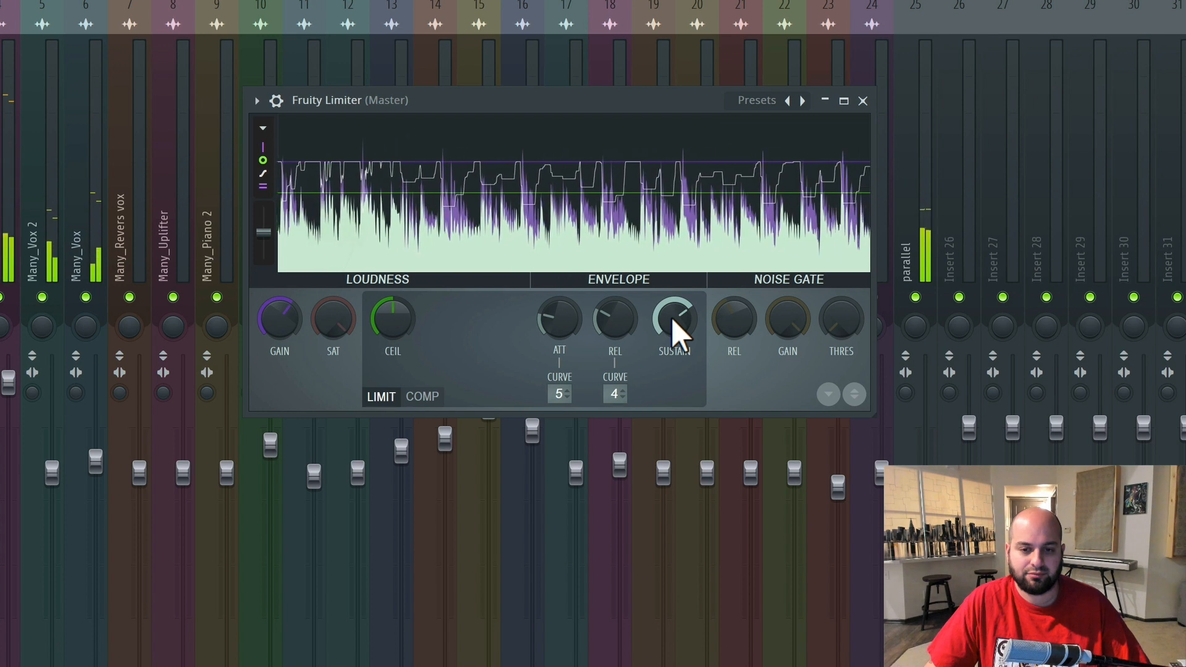
key(space)
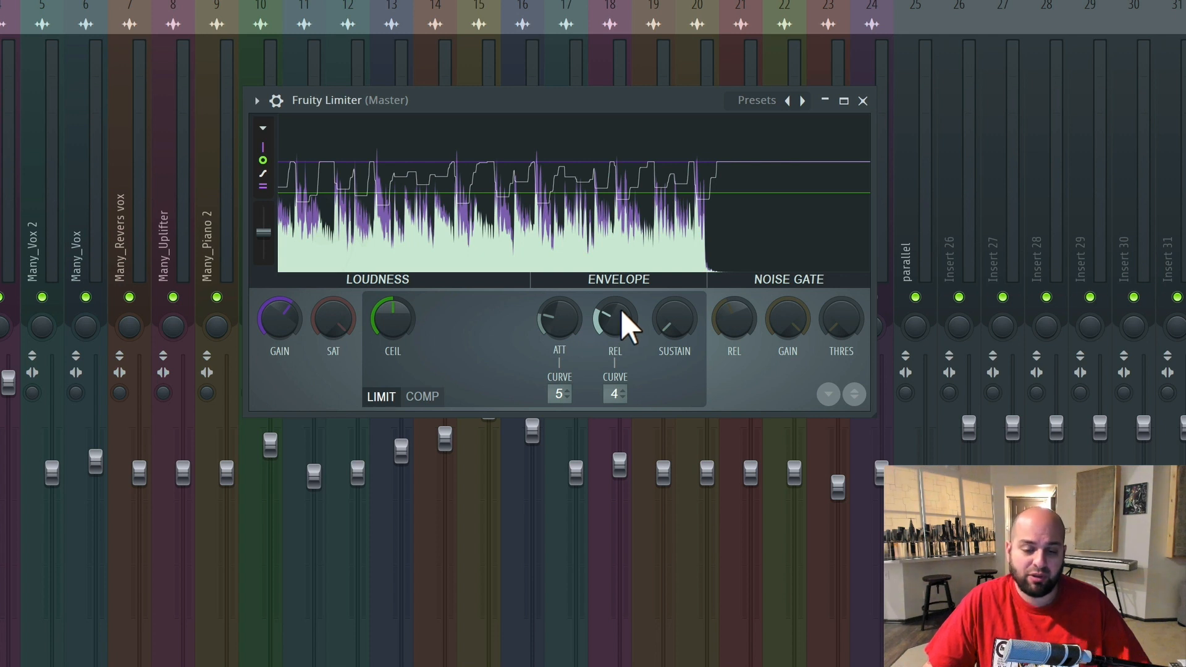
Step: Set the release curve to 1 and audition release from its minimum to its midpoint, settling on a fairly short release
drag(621, 310, 621, 334)
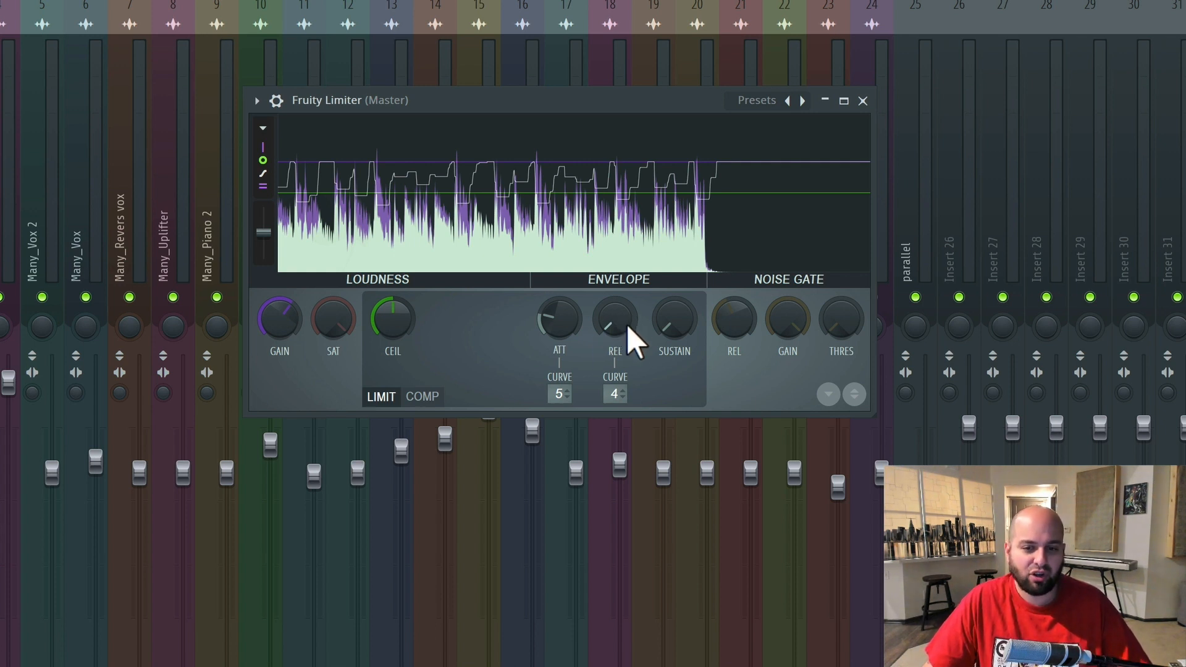
drag(623, 398, 622, 400)
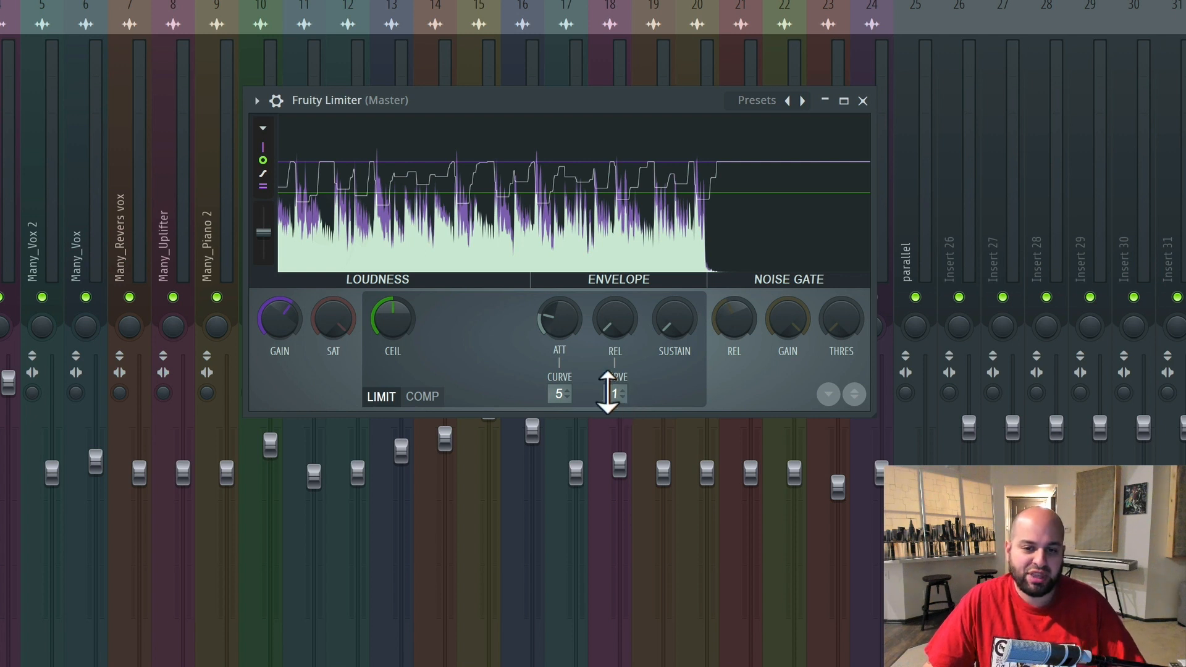
key(space)
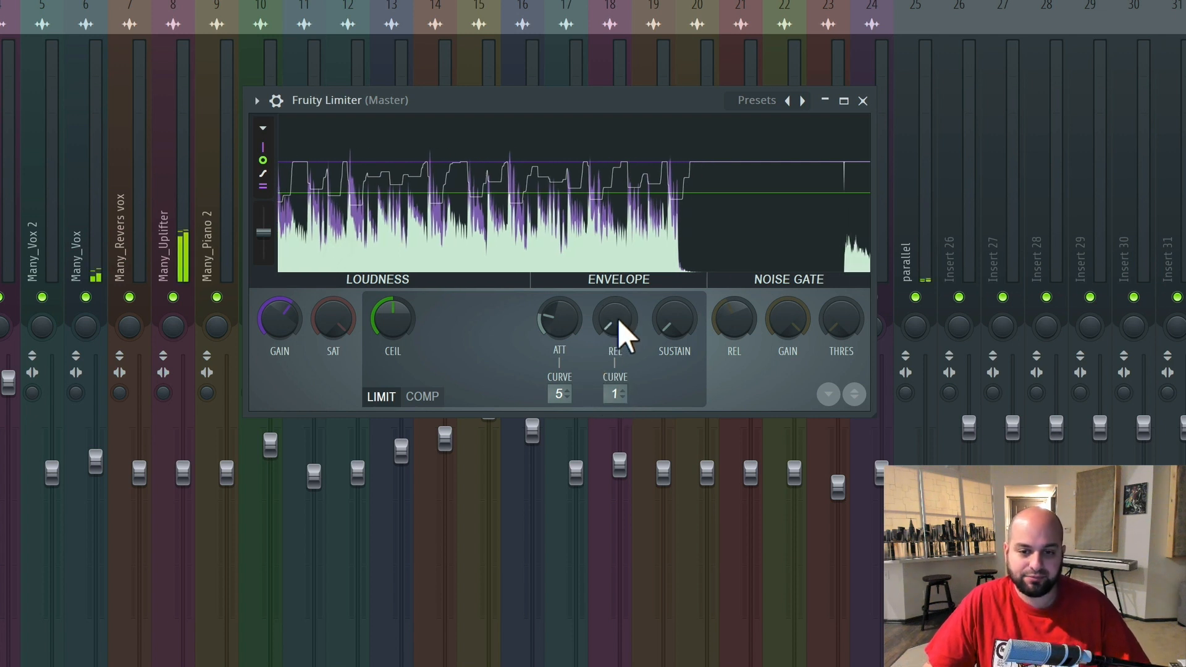
mouse_move(619, 322)
mouse_down()
mouse_move(619, 339)
mouse_move(619, 303)
mouse_up()
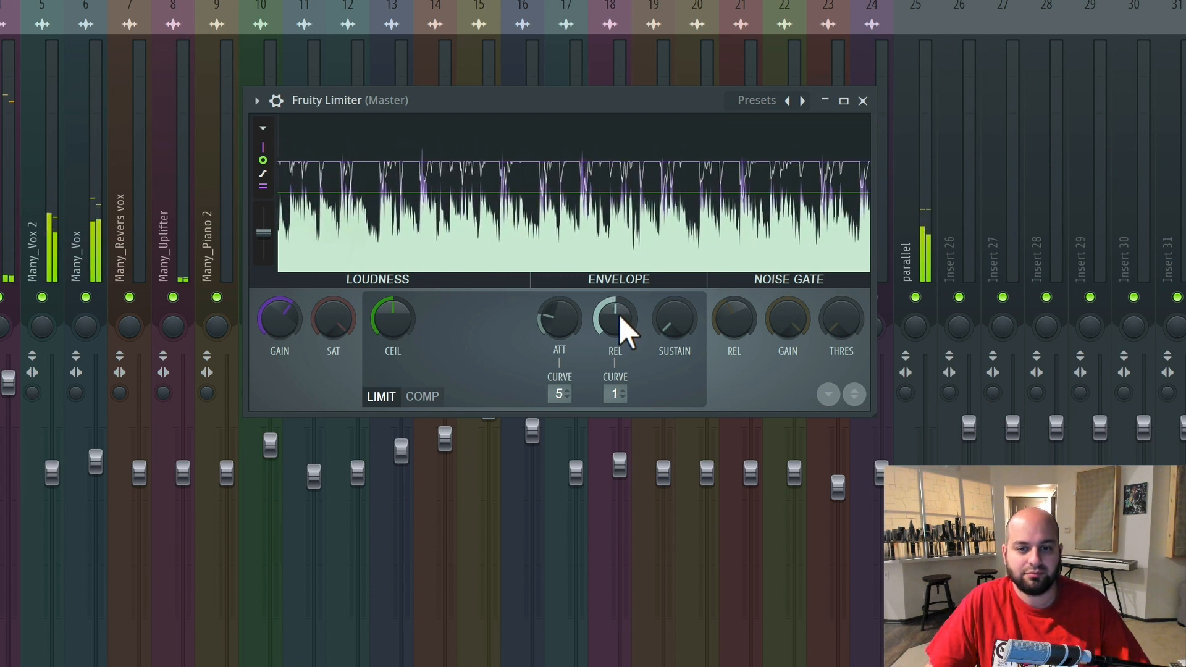
key(space)
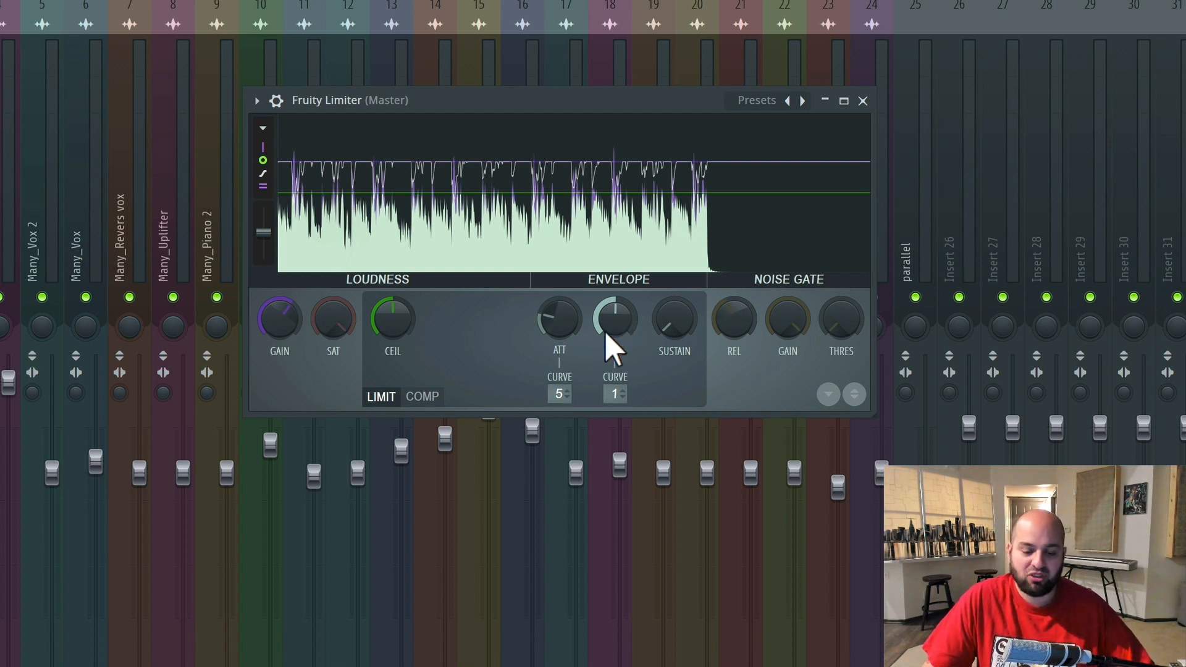
mouse_move(616, 319)
mouse_down()
mouse_move(615, 308)
mouse_move(615, 331)
mouse_move(620, 306)
mouse_up()
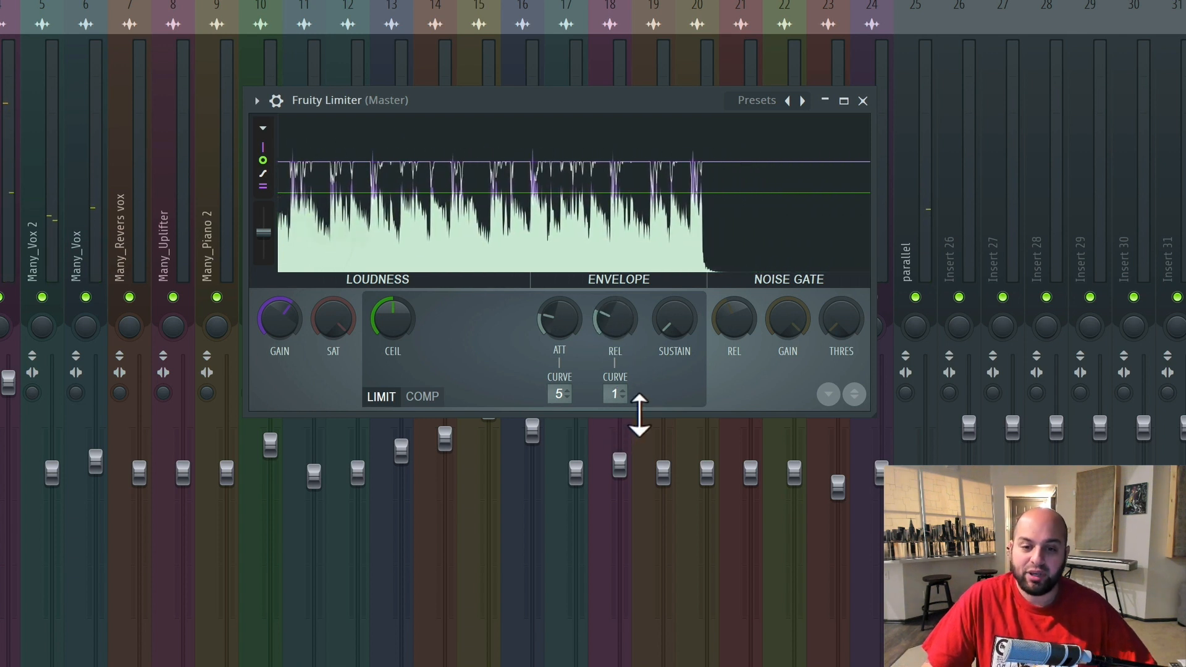
Step: Audition release curve 8 during playback, and set the limiter's release curve to 3
drag(627, 407, 626, 382)
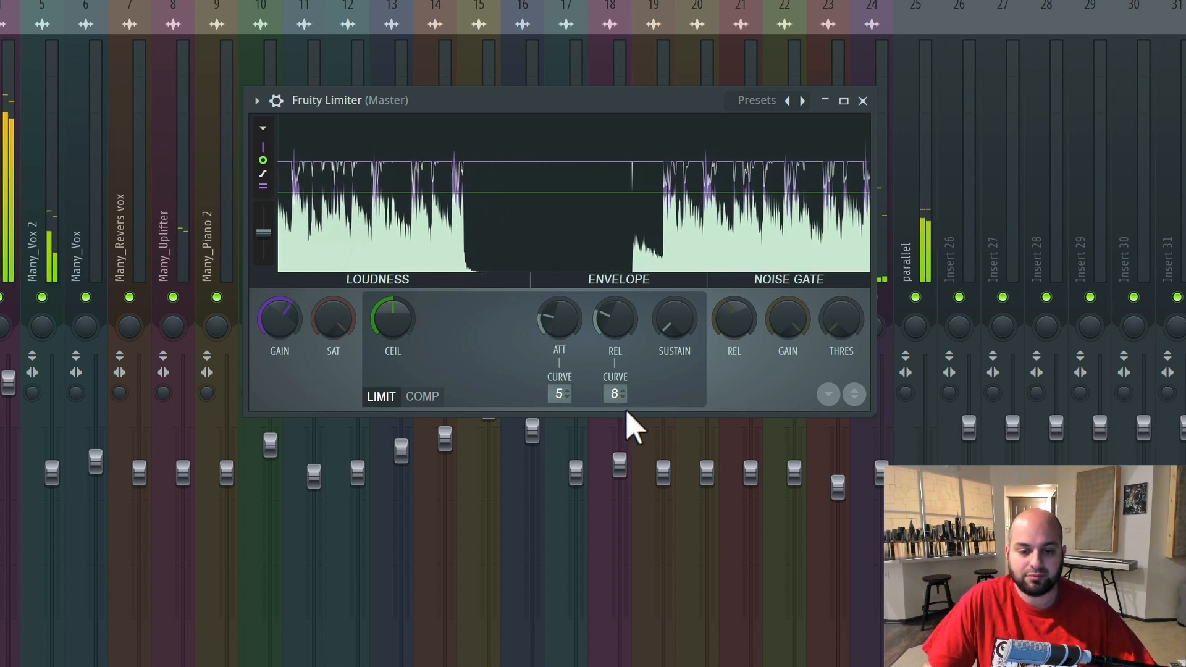
drag(622, 409, 622, 425)
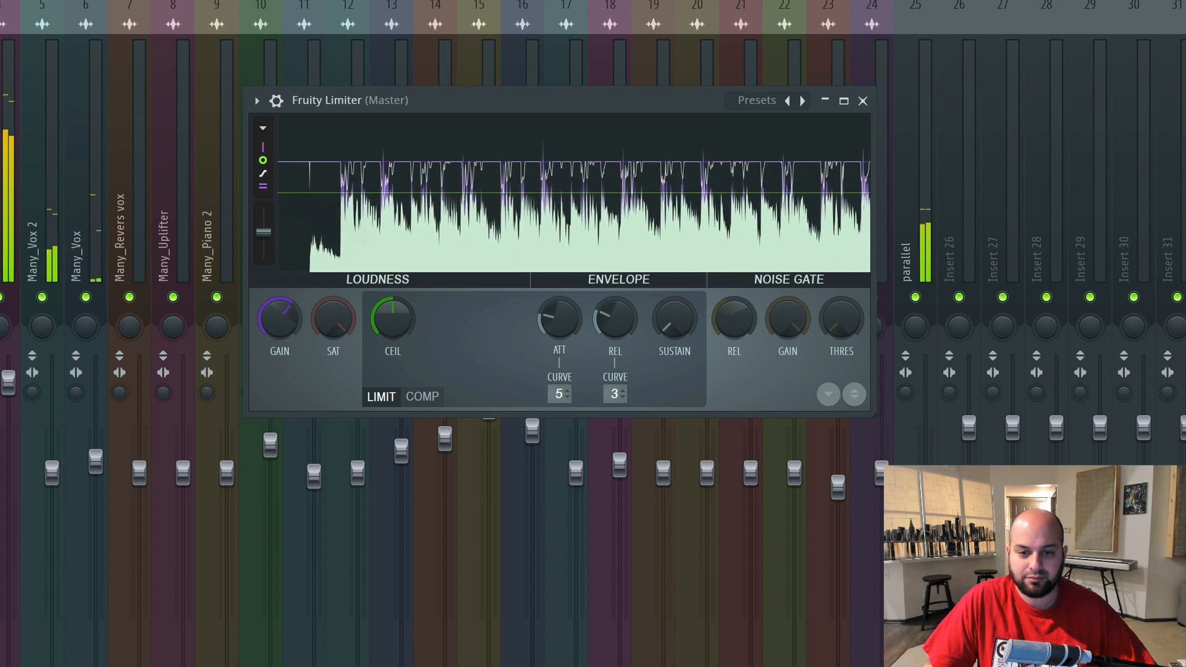
key(space)
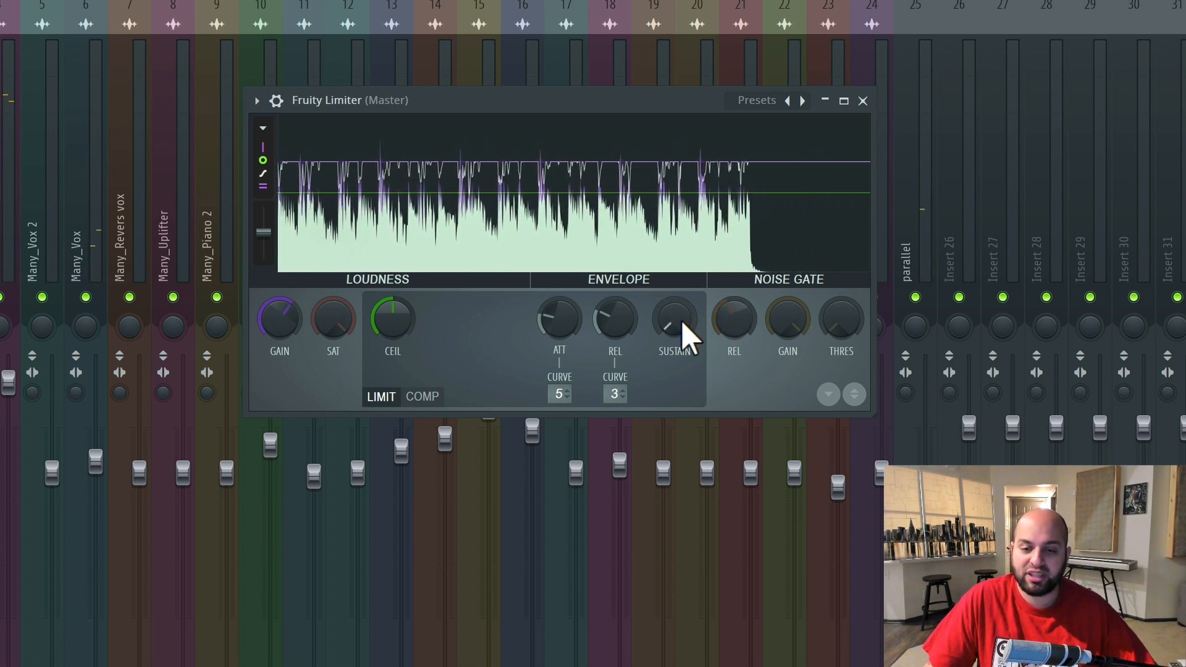
Step: Set the limiter's sustain slightly above its minimum and listen to the mix
drag(685, 318, 685, 333)
key(space)
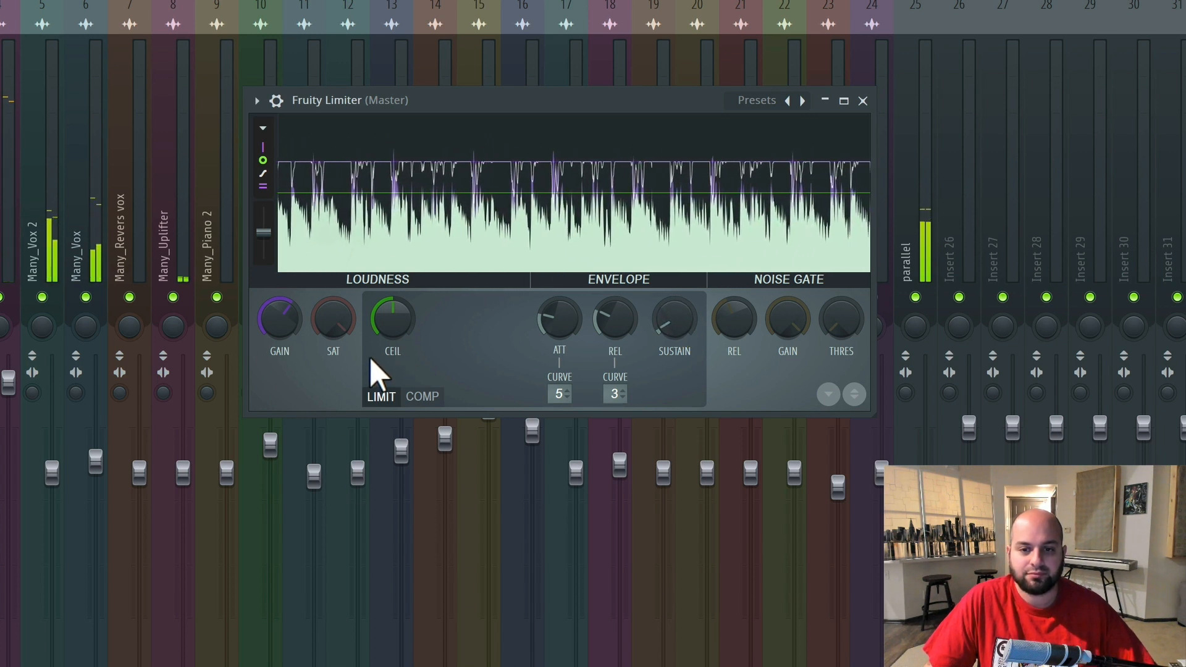
key(space)
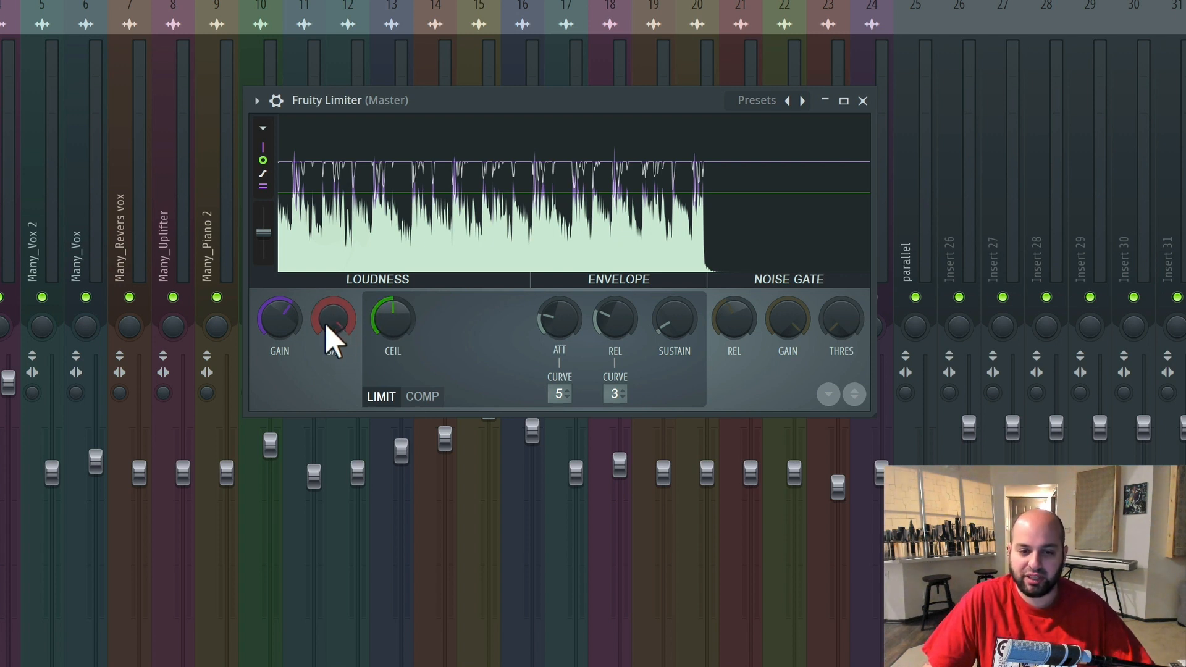
Step: Lower the limiter's saturation threshold during playback so the loudest peaks saturate, and stop playback
key(space)
mouse_move(329, 314)
mouse_down()
mouse_move(328, 289)
mouse_move(328, 310)
mouse_up()
key(space)
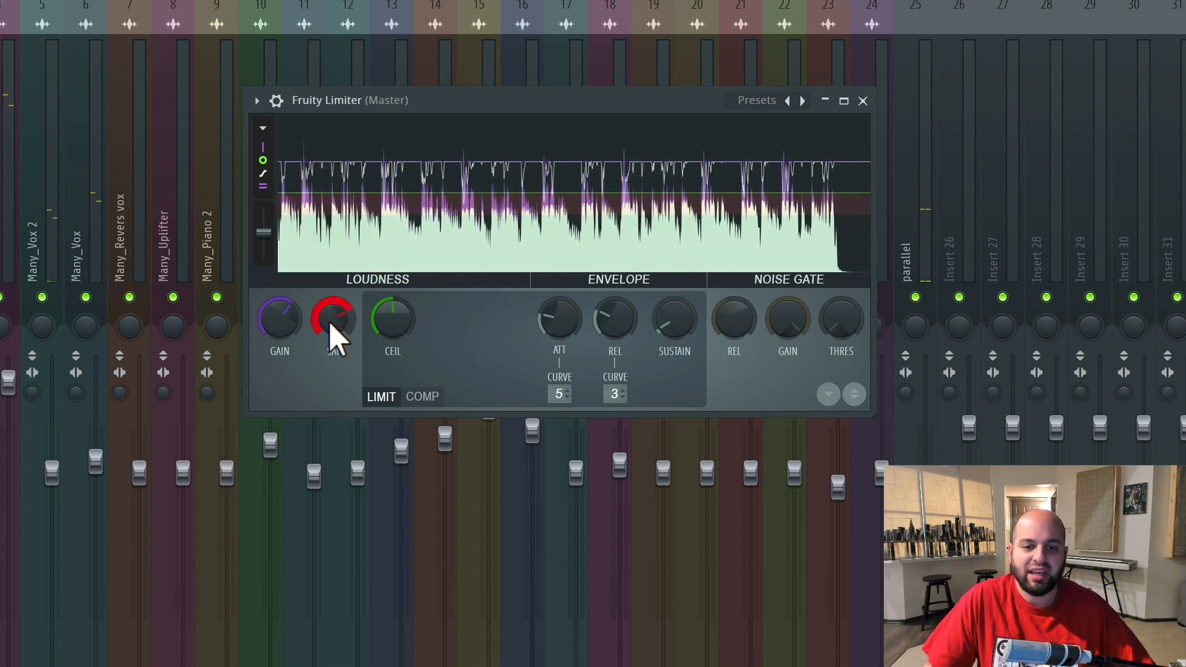
Step: Raise the Fruity Limiter's saturation threshold back to its maximum and audition the mix
mouse_move(324, 317)
mouse_down()
mouse_move(324, 346)
mouse_move(328, 317)
mouse_up()
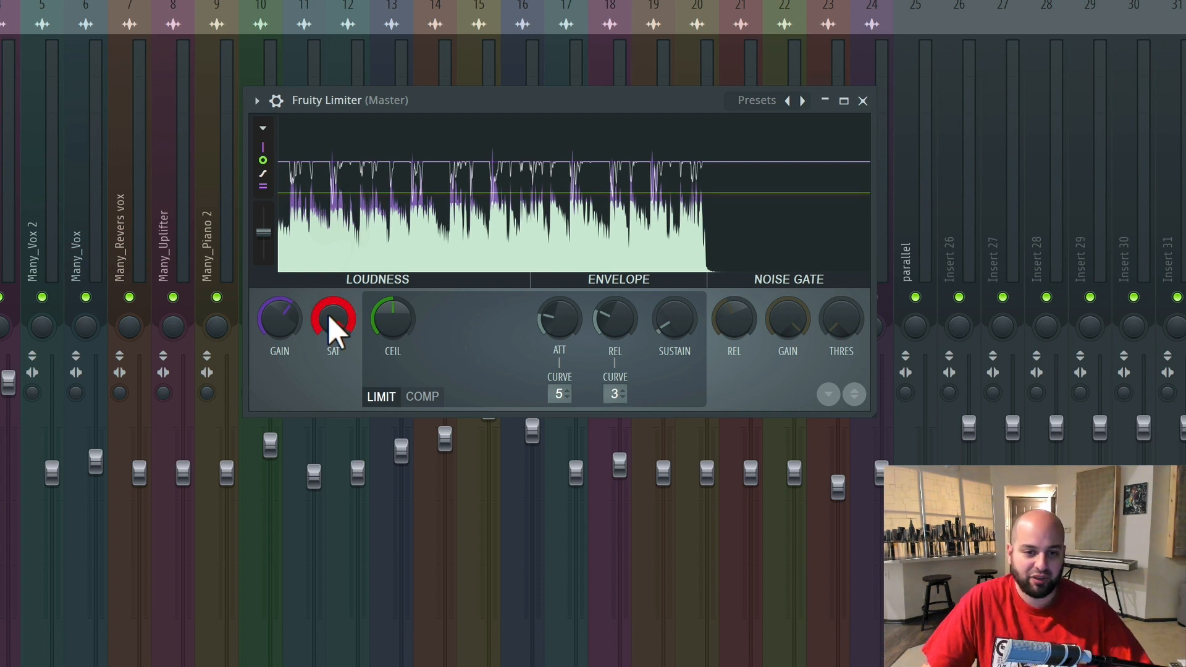
key(space)
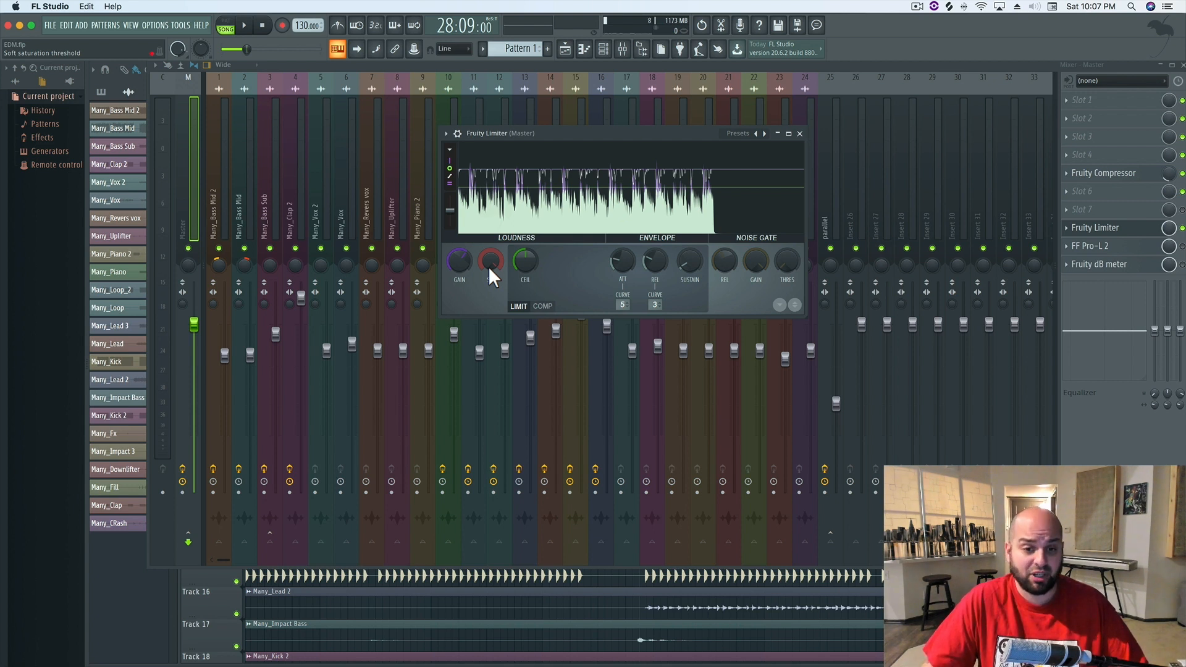
Step: Bypass the Fruity Limiter on the master track and open FF Pro-L 2
click(1182, 229)
click(1127, 247)
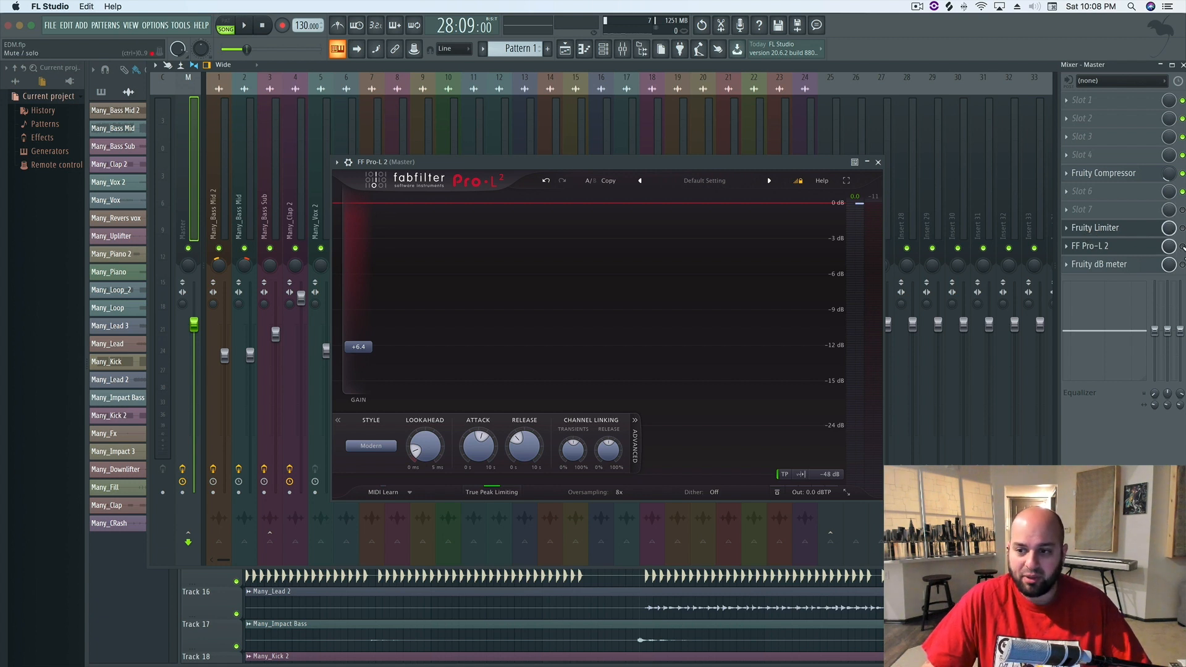
Step: Reset FF Pro-L 2 to the Default Setting preset with its gain at 0 dB
mouse_move(361, 357)
drag(362, 357, 364, 386)
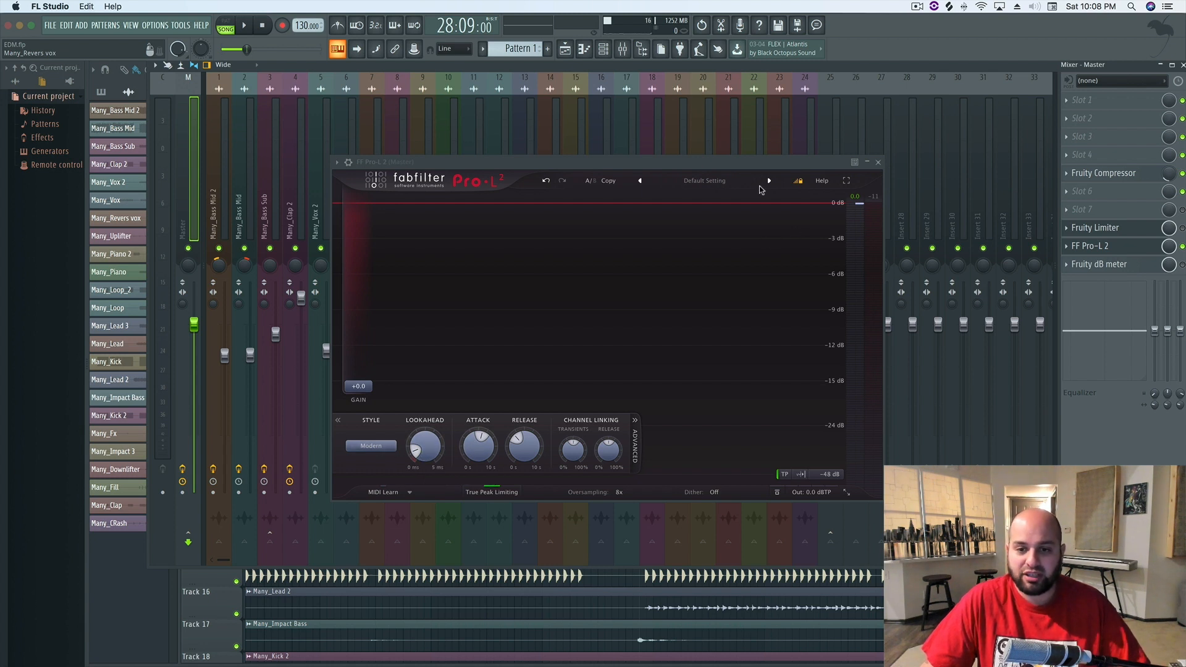
click(721, 182)
click(686, 250)
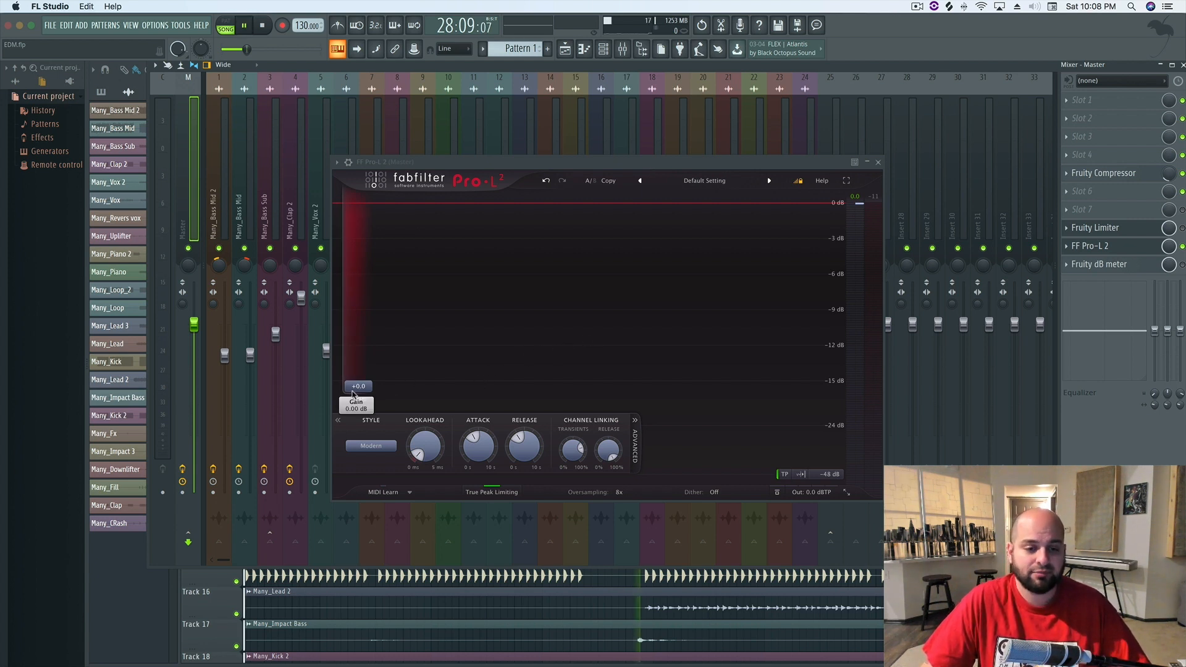
Step: Raise the Pro-L 2 gain to about +7.2 dB during playback, and stop playback
key(space)
mouse_move(369, 393)
drag(369, 393, 399, 352)
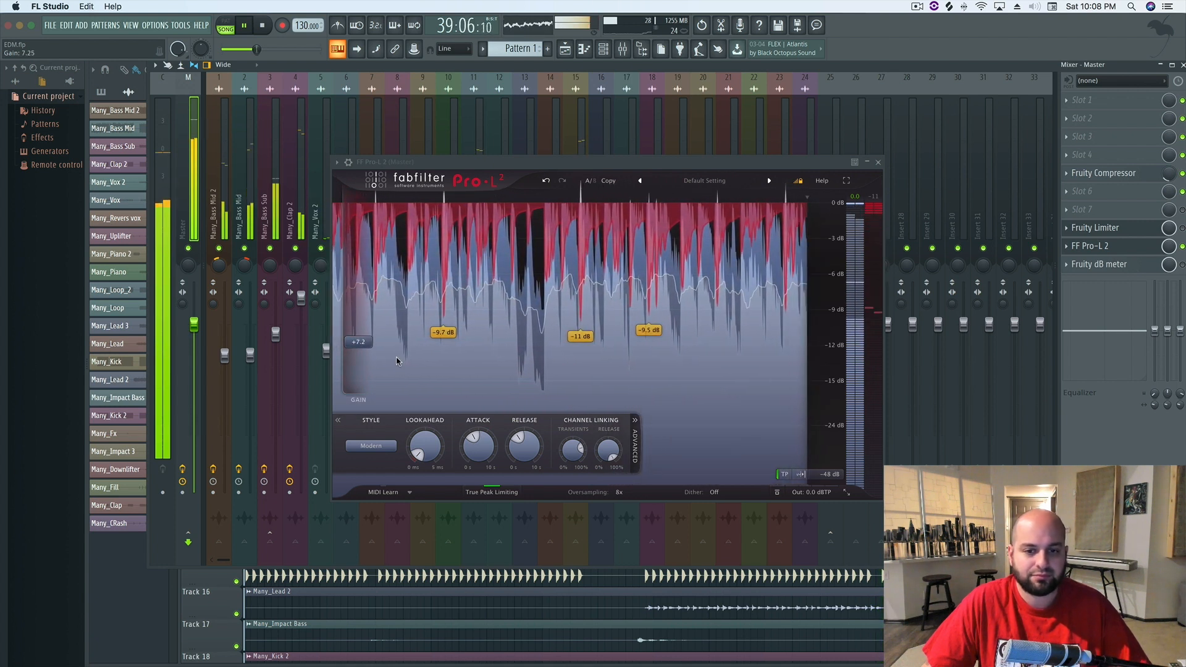
key(space)
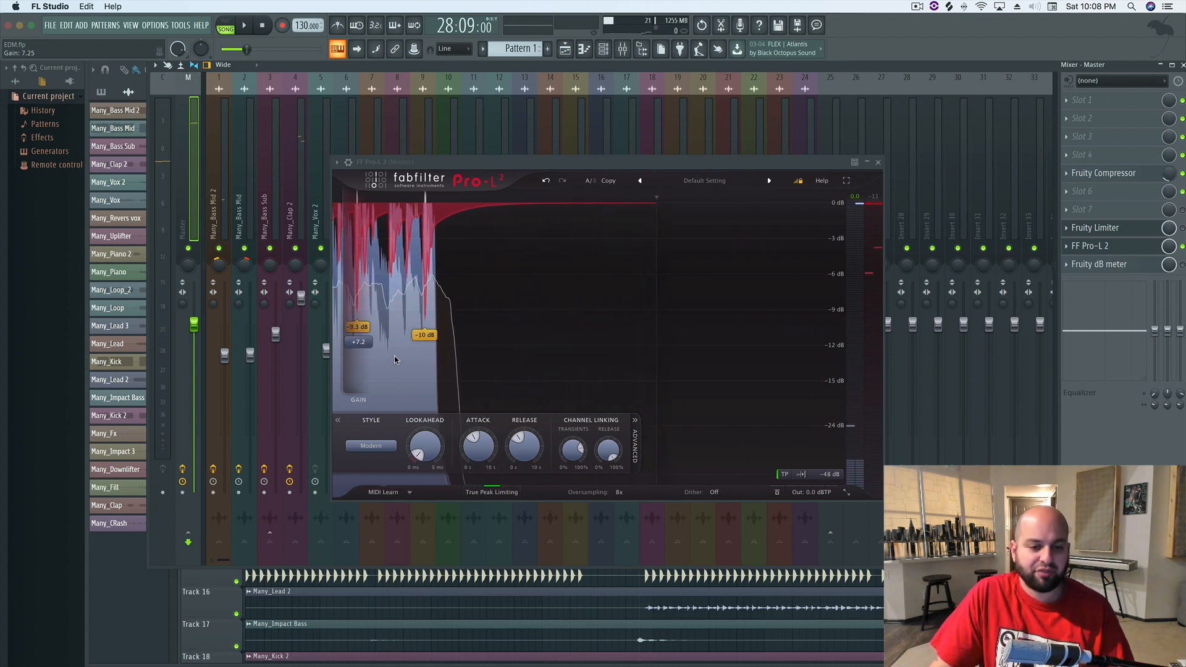
Step: Increase Pro-L 2's lookahead and attack slightly, and lengthen its release to about 484 ms during playback
mouse_move(365, 353)
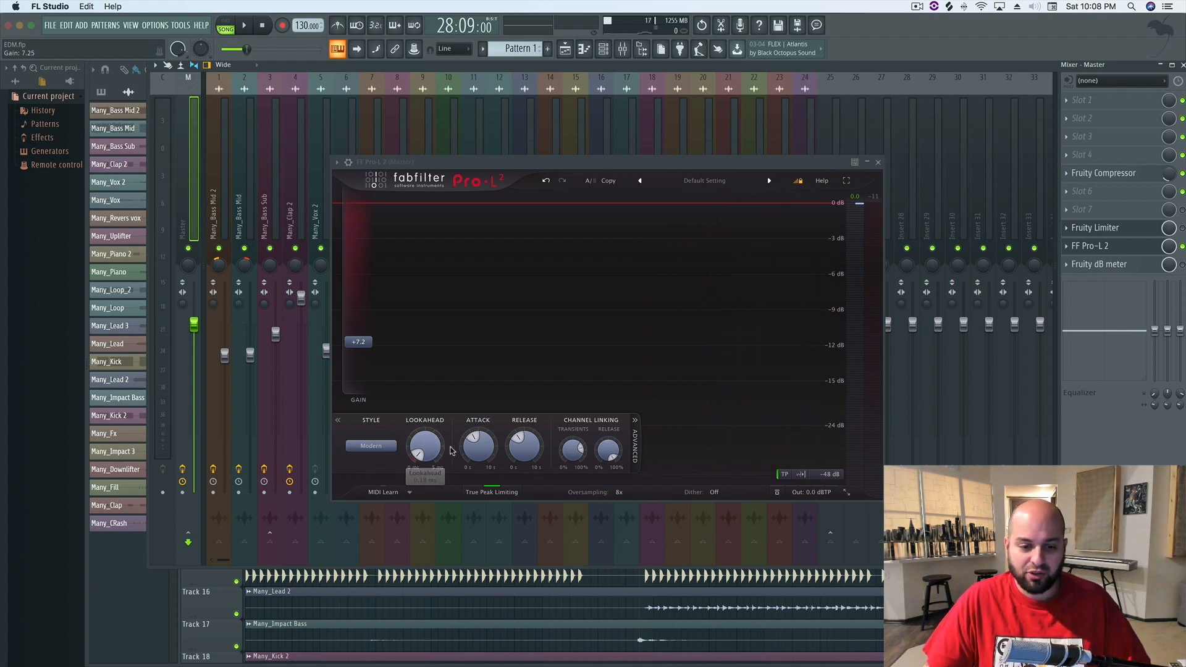
mouse_move(523, 443)
mouse_move(423, 447)
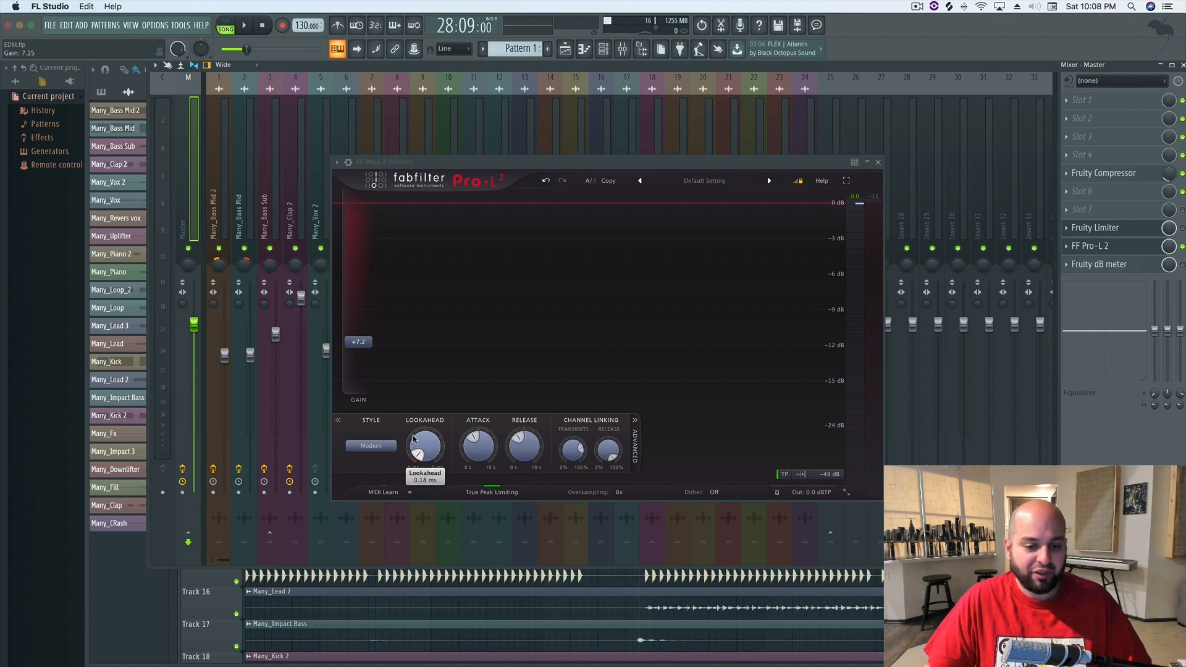
mouse_move(471, 453)
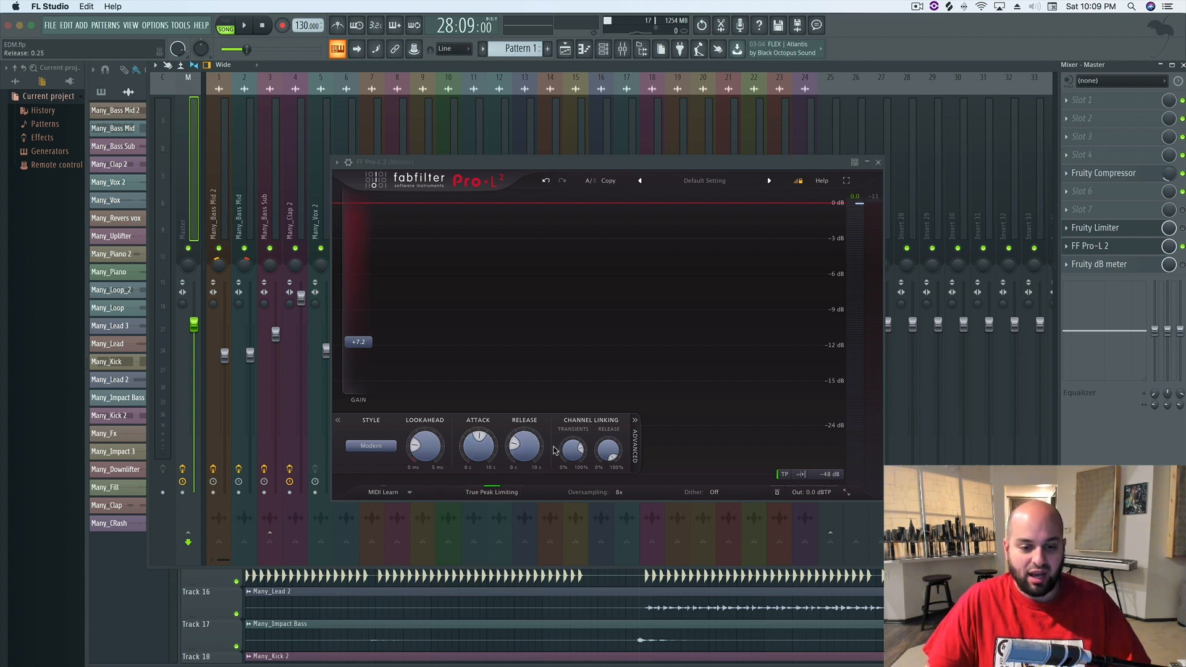
key(space)
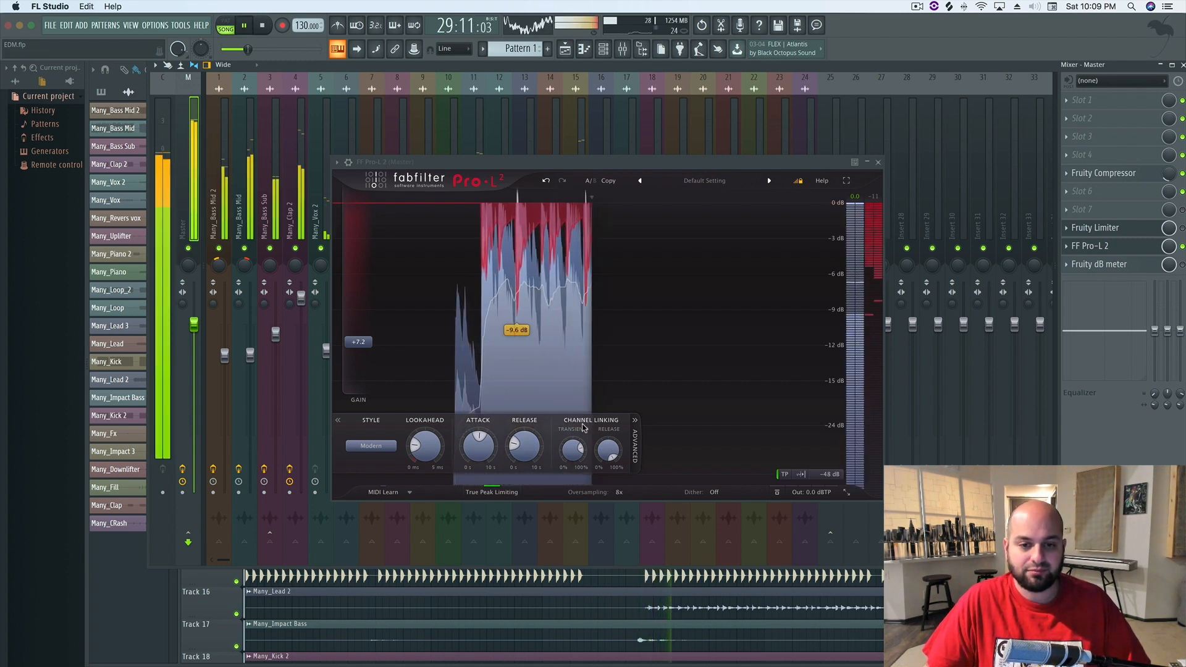
drag(528, 443, 573, 385)
key(space)
mouse_move(539, 442)
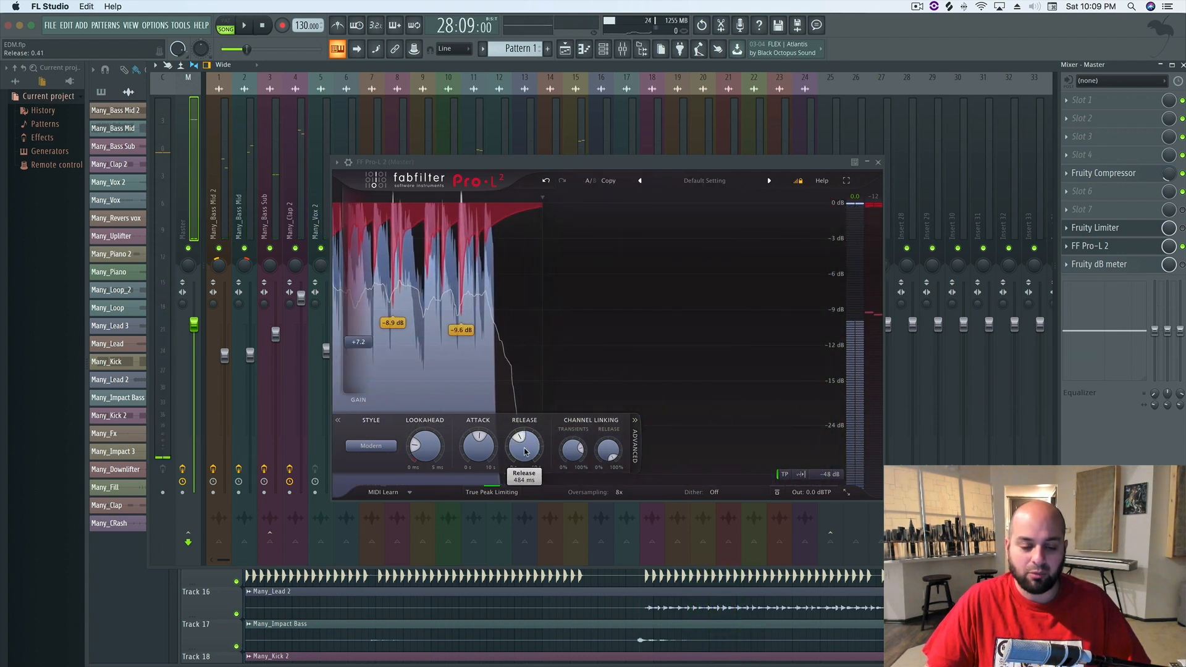
Step: Fine-tune Pro-L 2's attack to just below its midpoint and lengthen the release further by ear during playback
drag(480, 440, 482, 458)
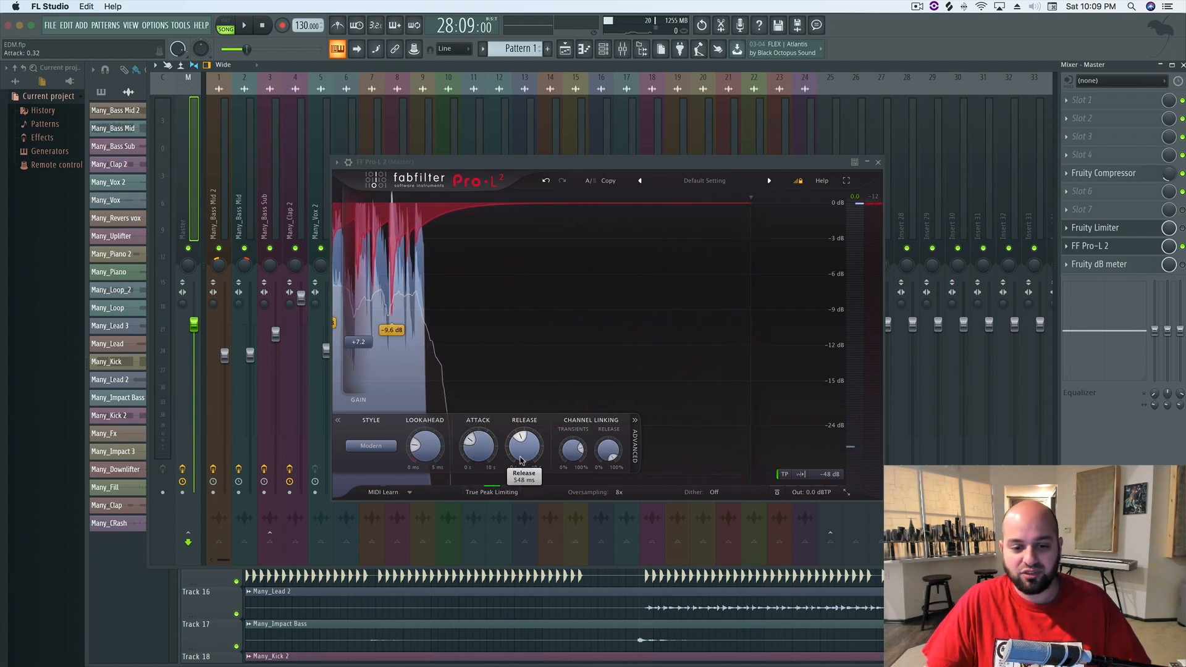
key(space)
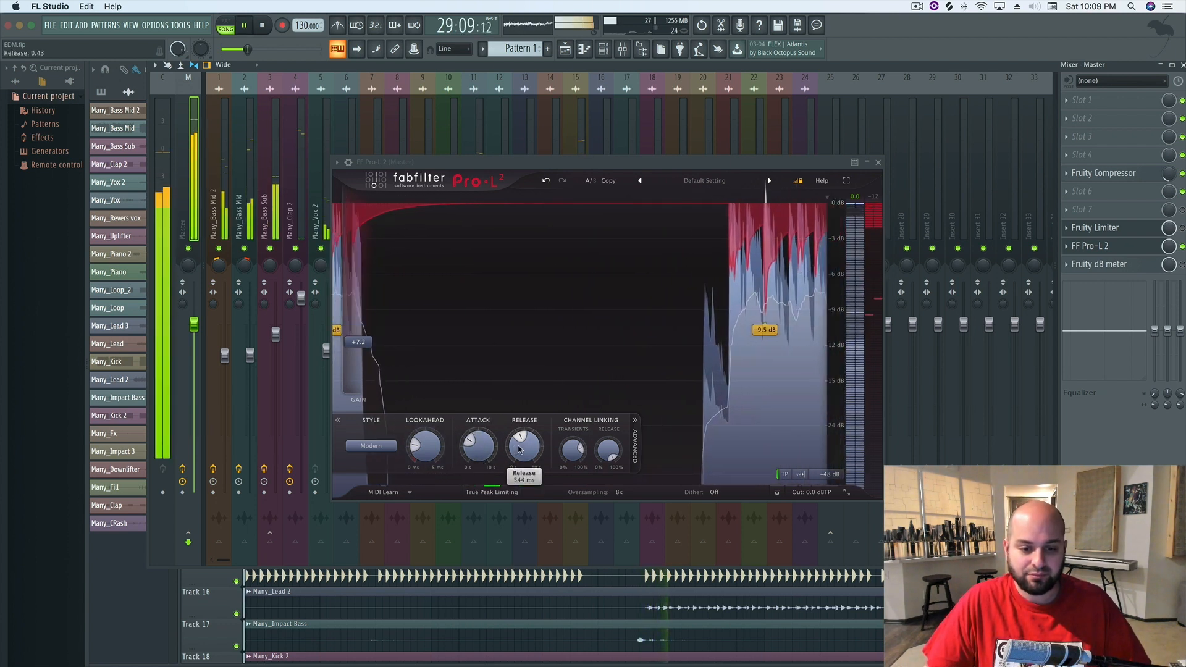
drag(526, 441, 490, 456)
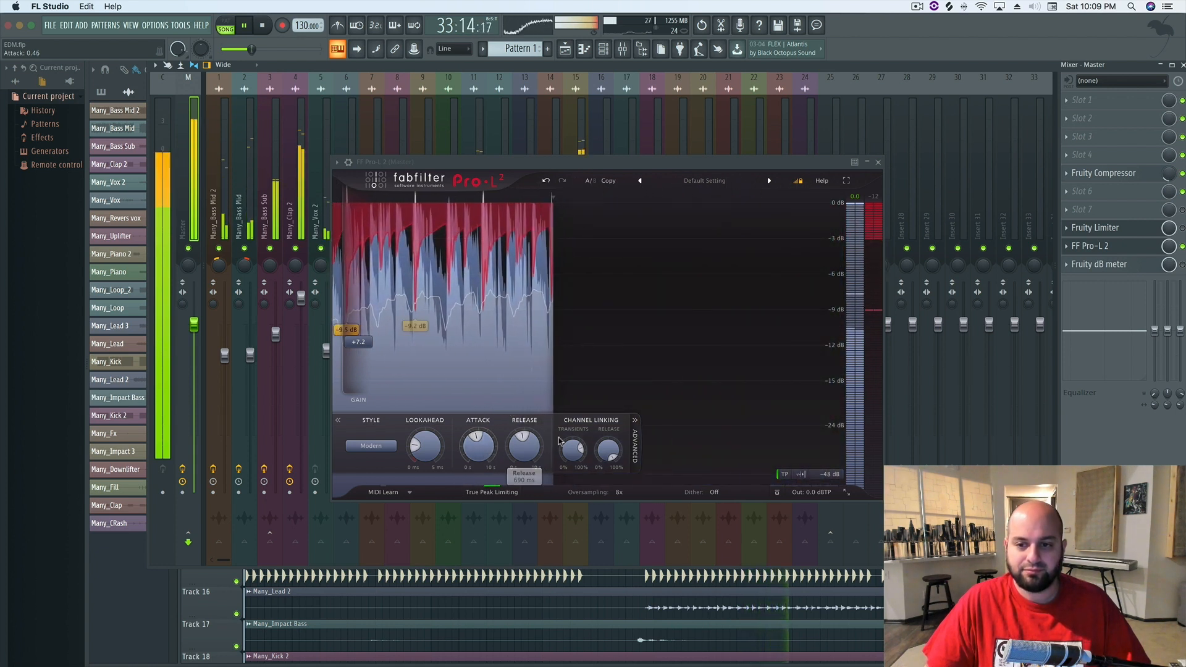
key(space)
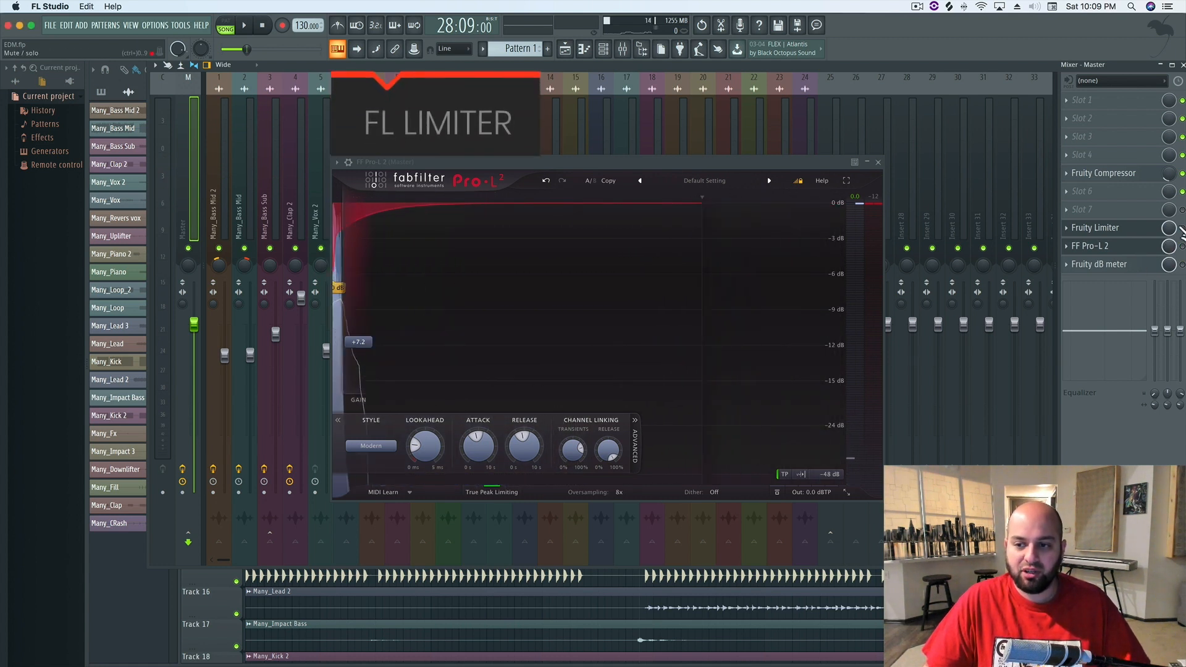
Step: Compare the limiters by playing the mix with only the Fruity Limiter active, followed by only FF Pro-L 2 active
key(space)
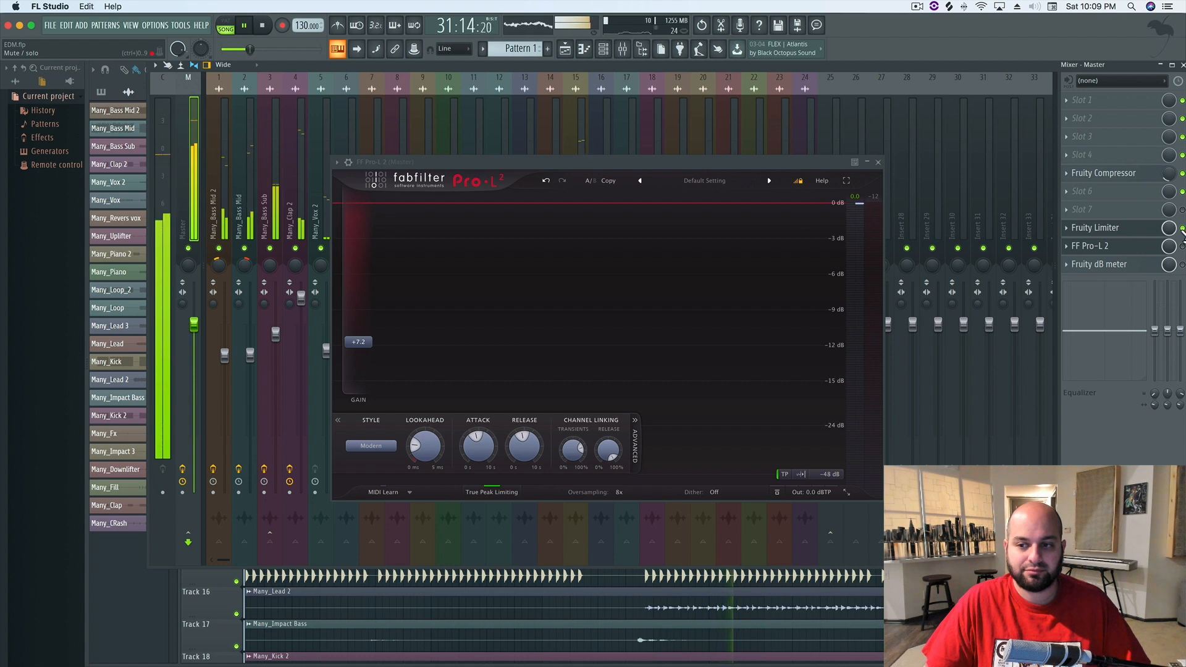
key(space)
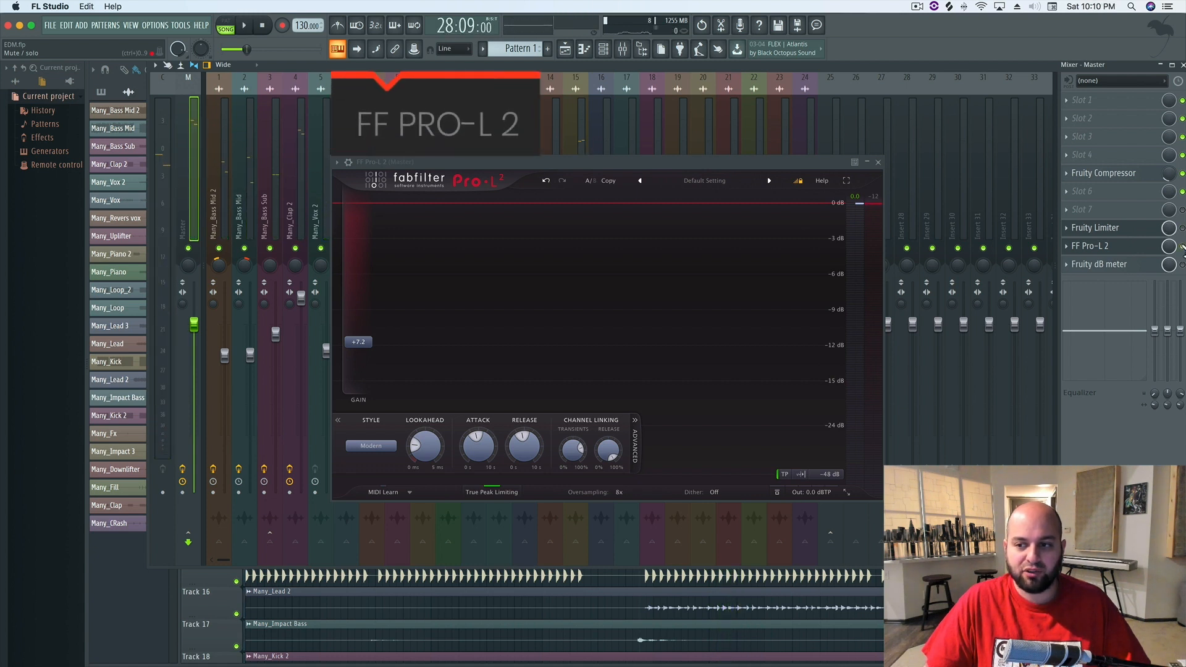
key(space)
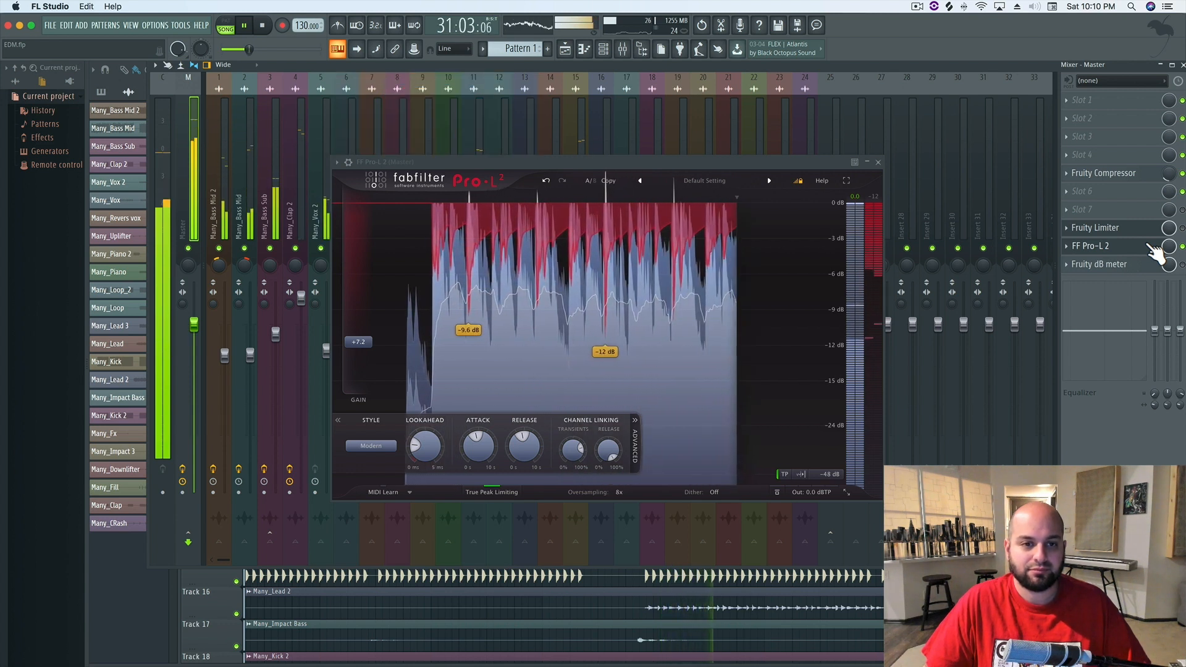
key(space)
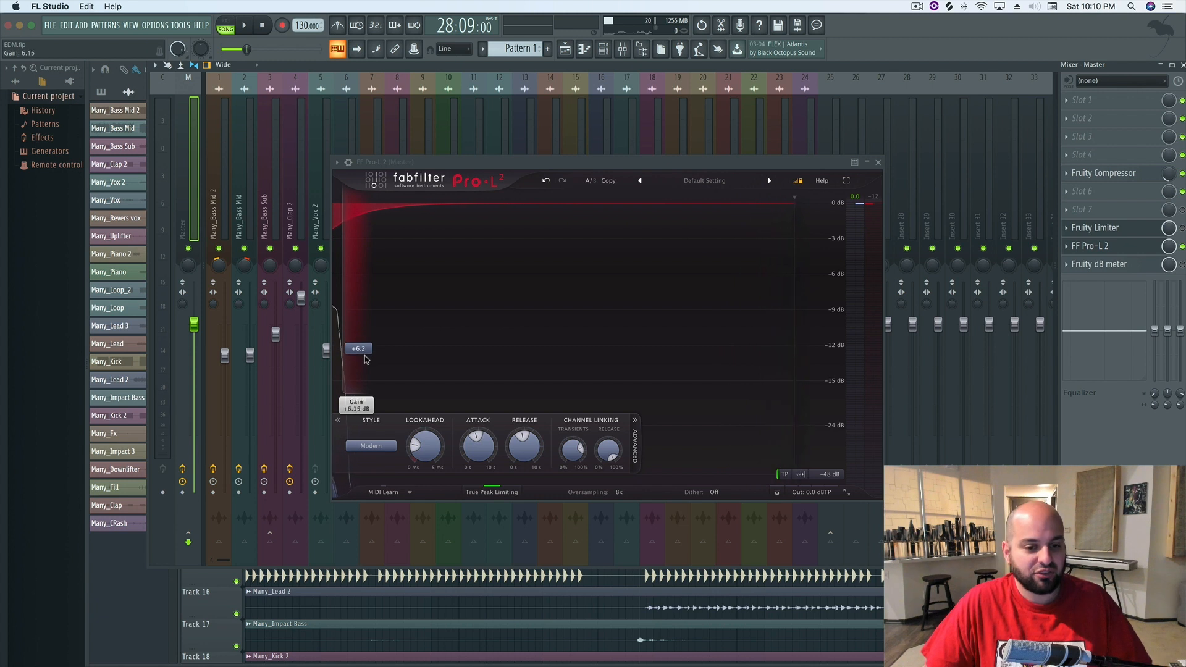
Step: Lower Pro-L 2's gain to about 5 dB, settle on about 5.5 dB during playback, and stop playback
drag(373, 353, 364, 363)
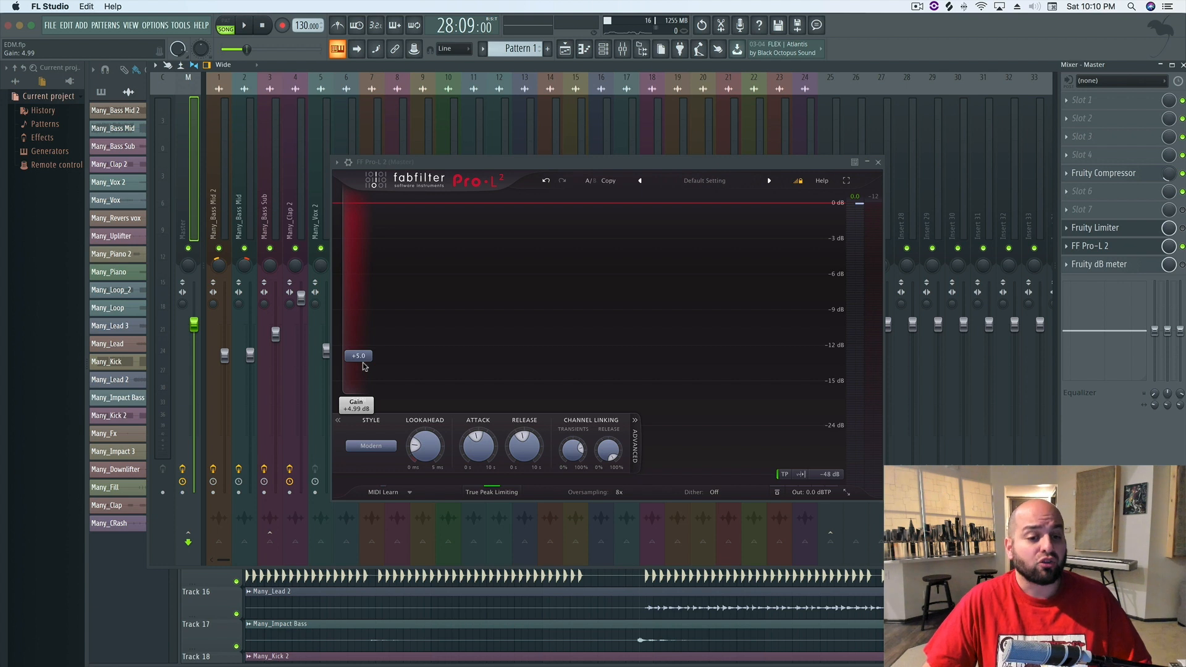
key(space)
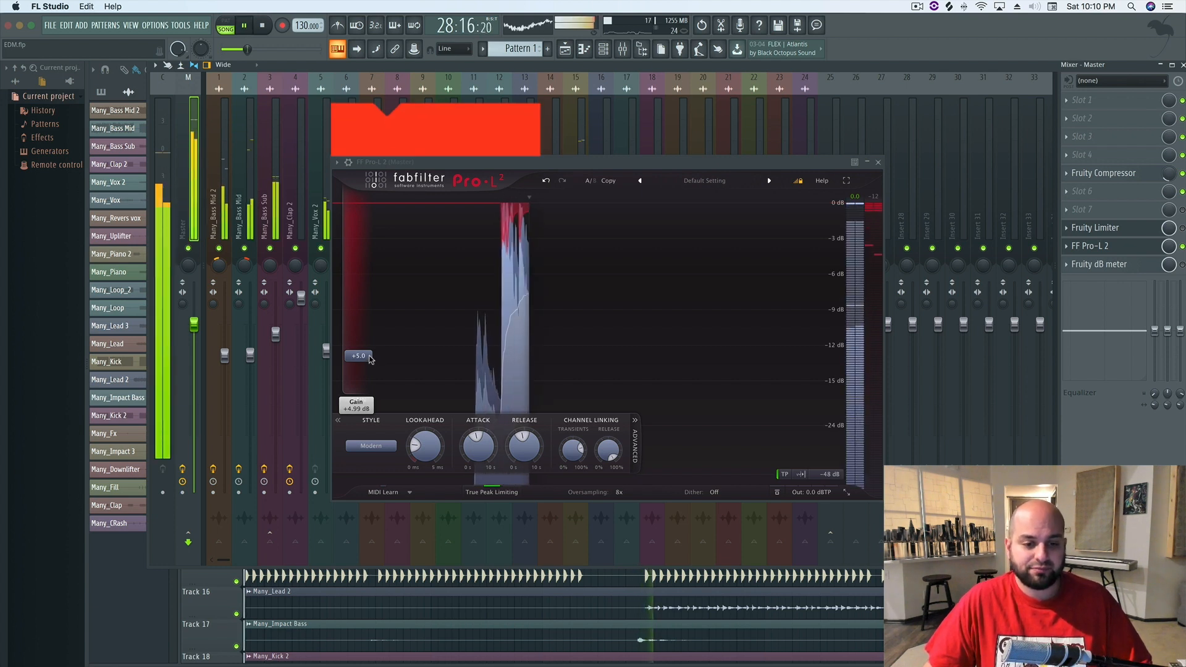
drag(370, 360, 370, 356)
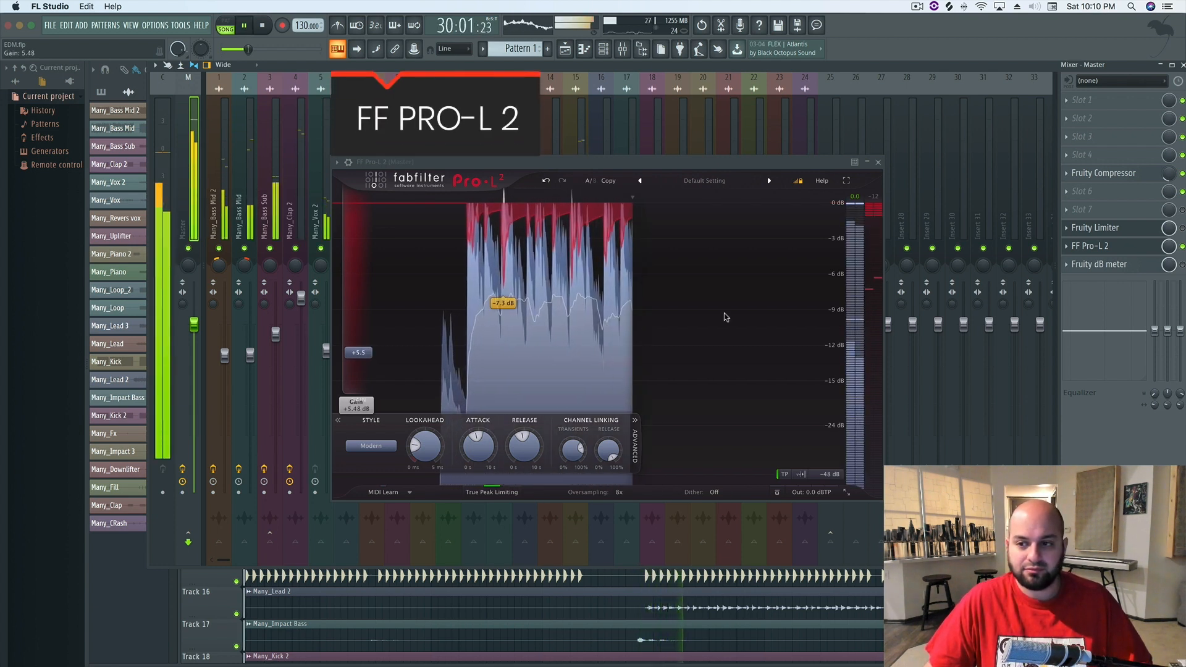
key(space)
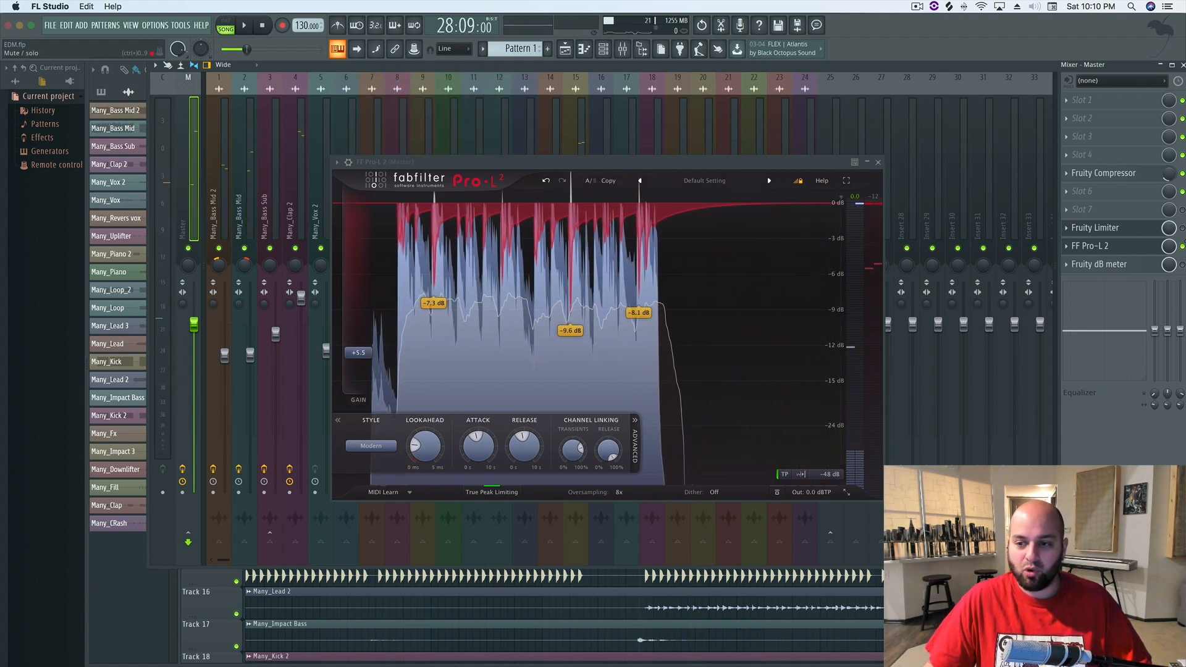
Step: Repeat the comparison at matched loudness, switching from FF Pro-L 2 to the Fruity Limiter for one playback and back for another
click(1182, 246)
click(1182, 228)
key(space)
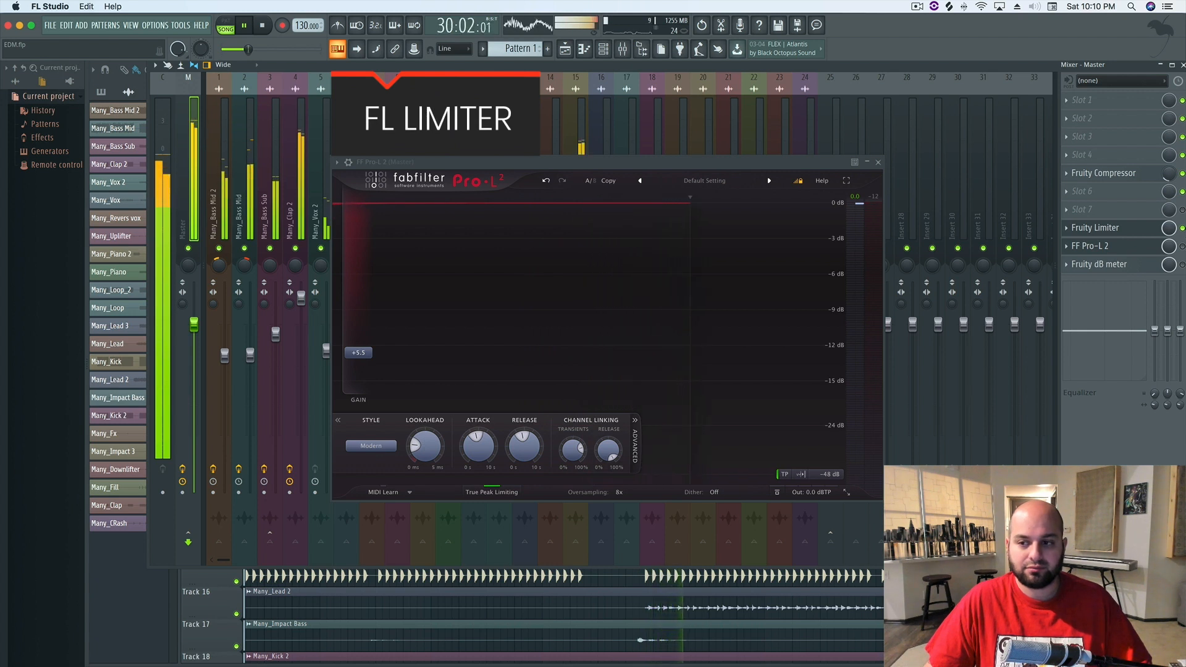
key(space)
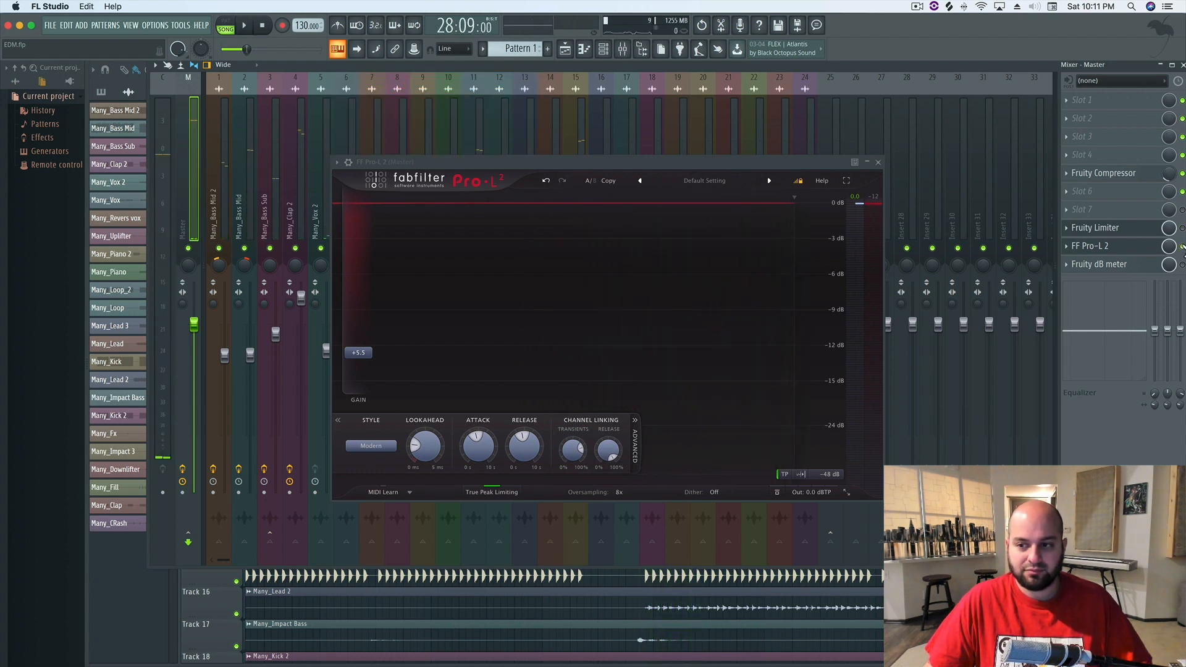
click(1182, 246)
key(space)
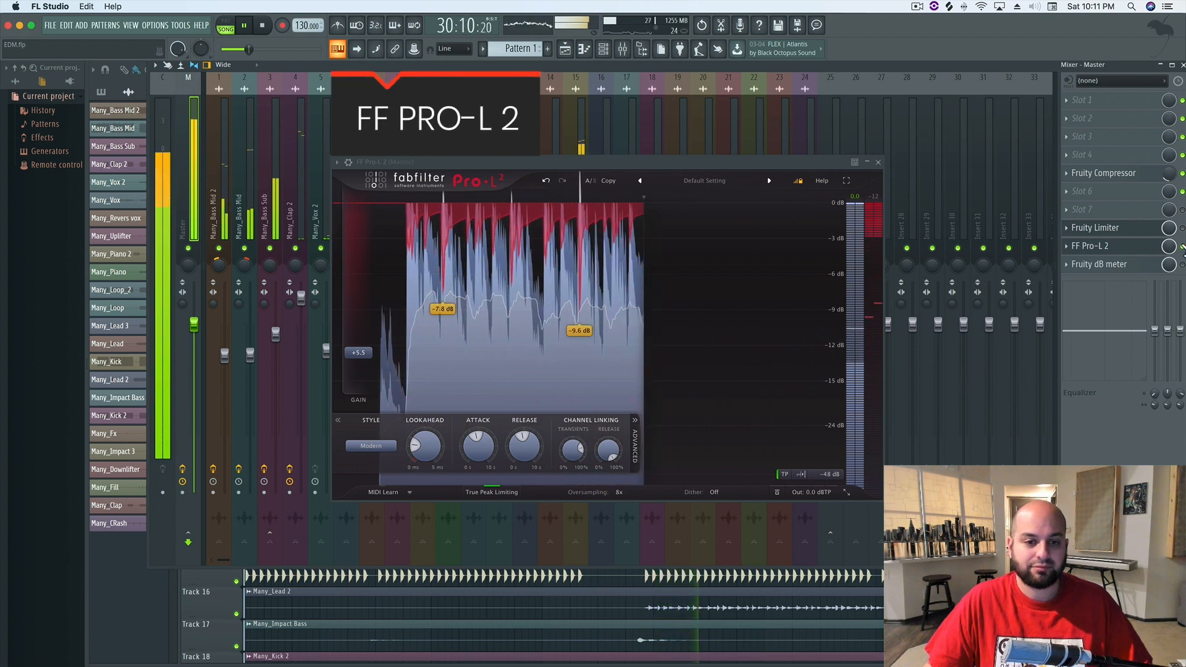
key(space)
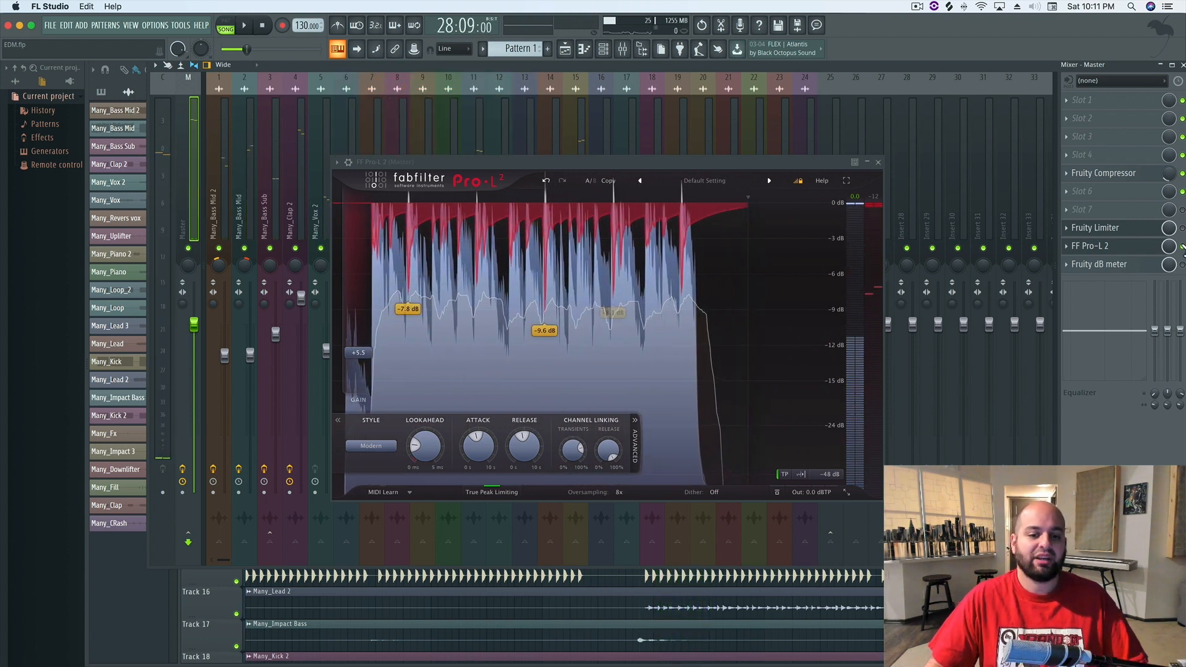